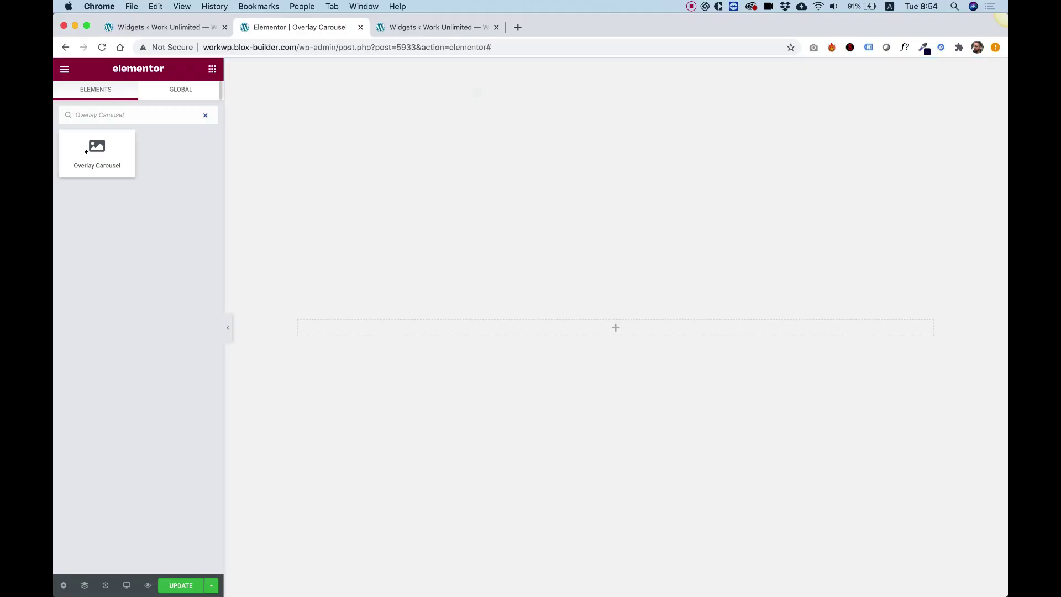
# Drag the Overlay Carousel widget into the empty page's drop zone.
pyautogui.moveTo(92, 152); pyautogui.dragTo(555, 326)
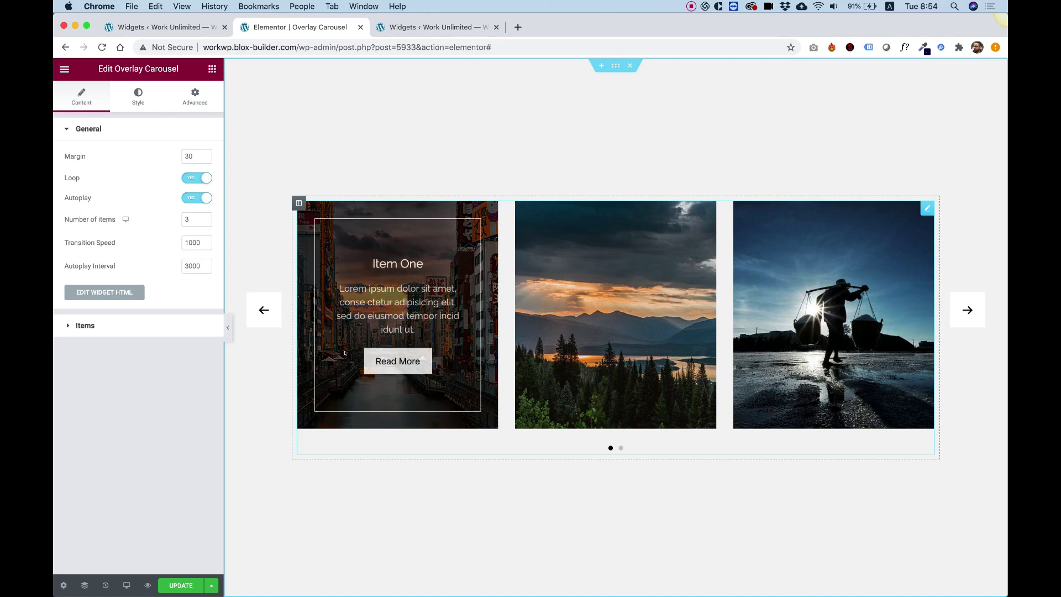
# Set the carousel margin to 20 and turn autoplay off.
pyautogui.doubleClick(184, 156)
pyautogui.write('60')
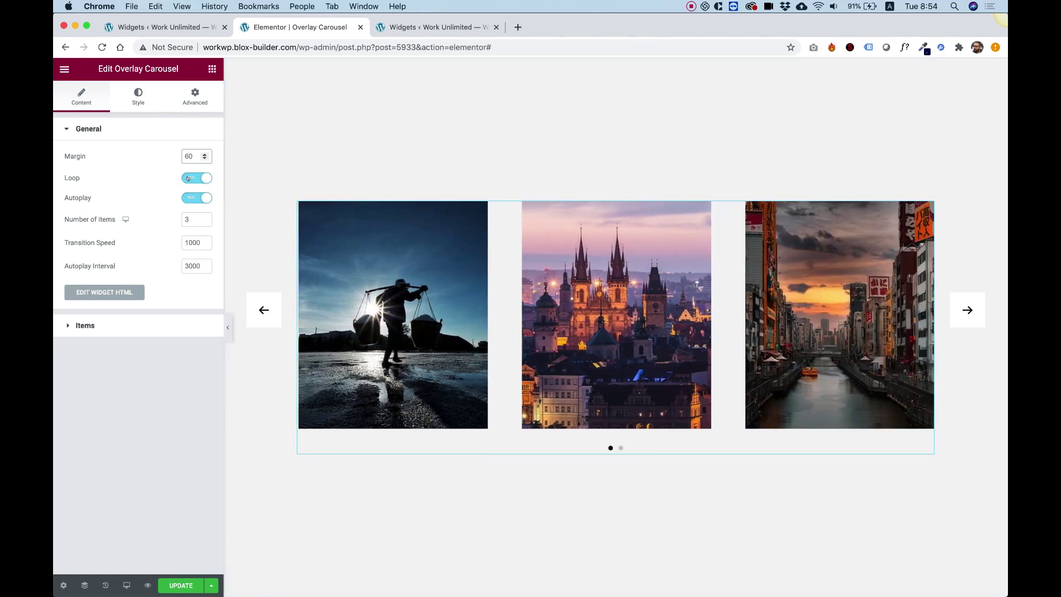
pyautogui.click(196, 197)
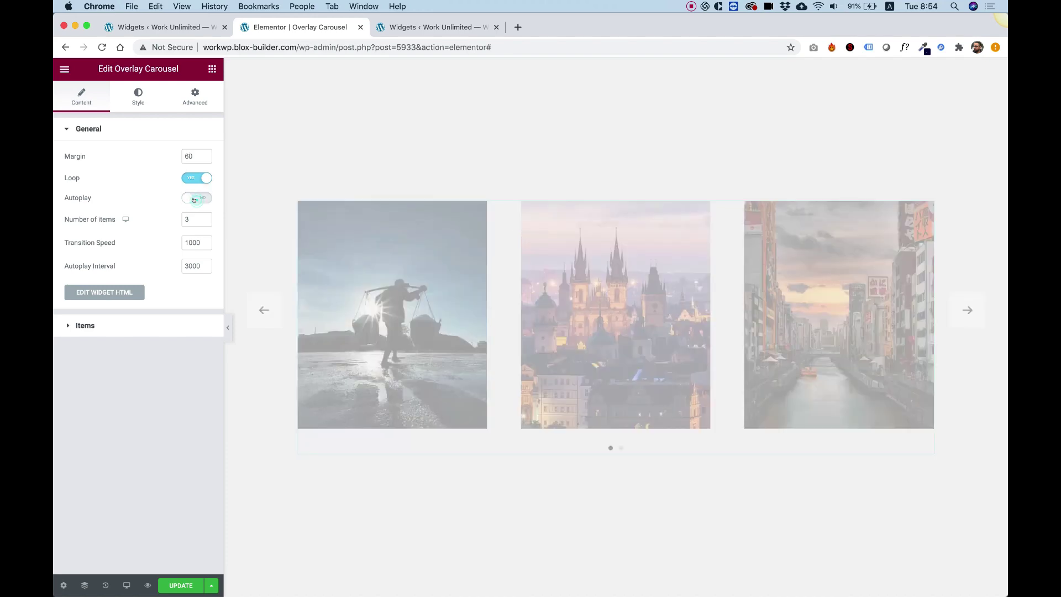
pyautogui.click(185, 156)
pyautogui.write('2')
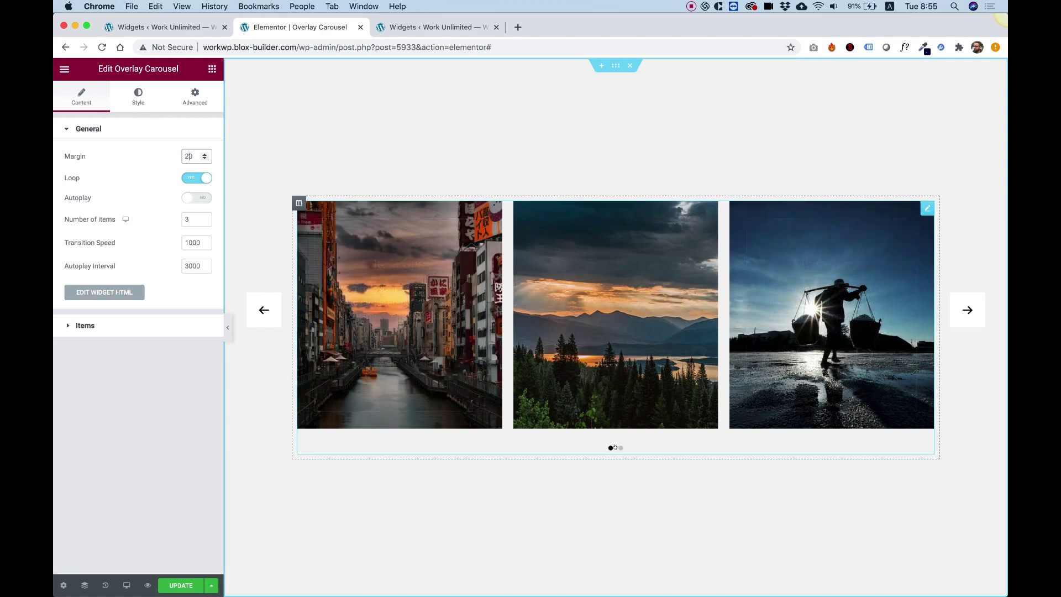
pyautogui.click(619, 447)
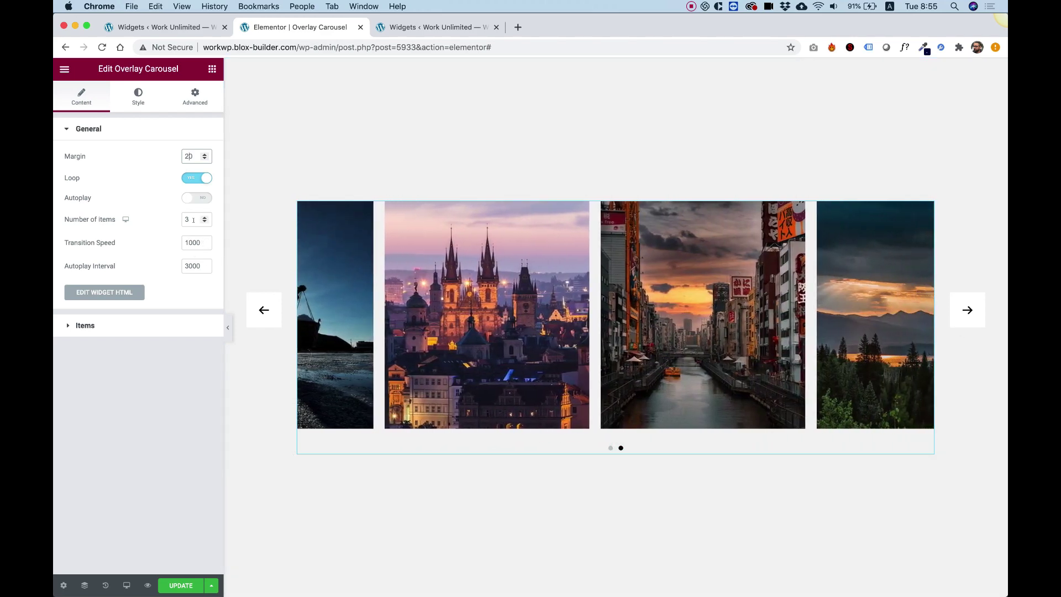
# Keep 3 items per page and set the transition speed to 4000.
pyautogui.doubleClick(194, 220)
pyautogui.write('2')
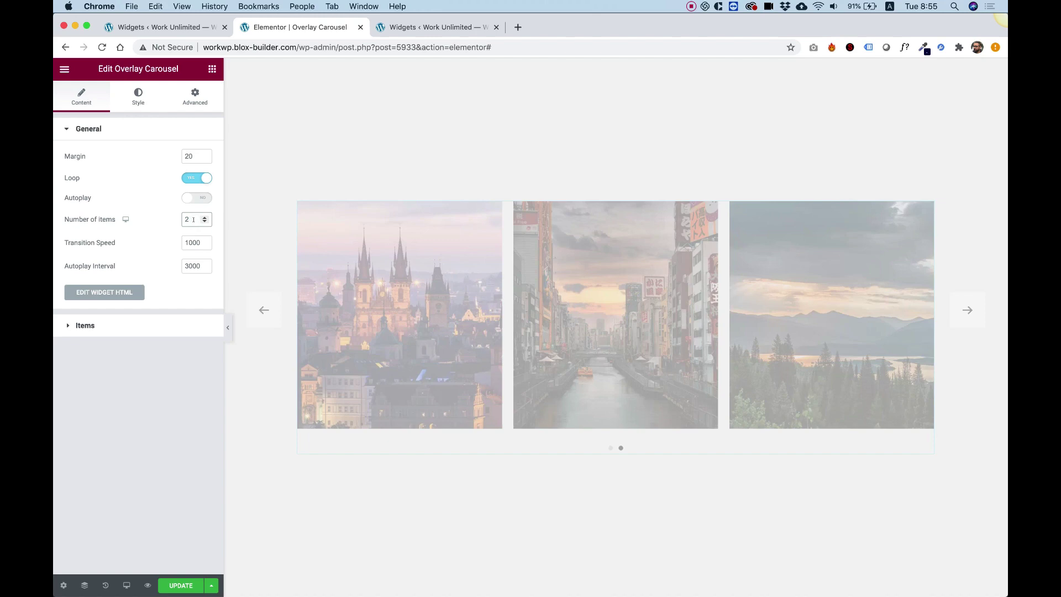
pyautogui.press('BackSpace')
pyautogui.write('1')
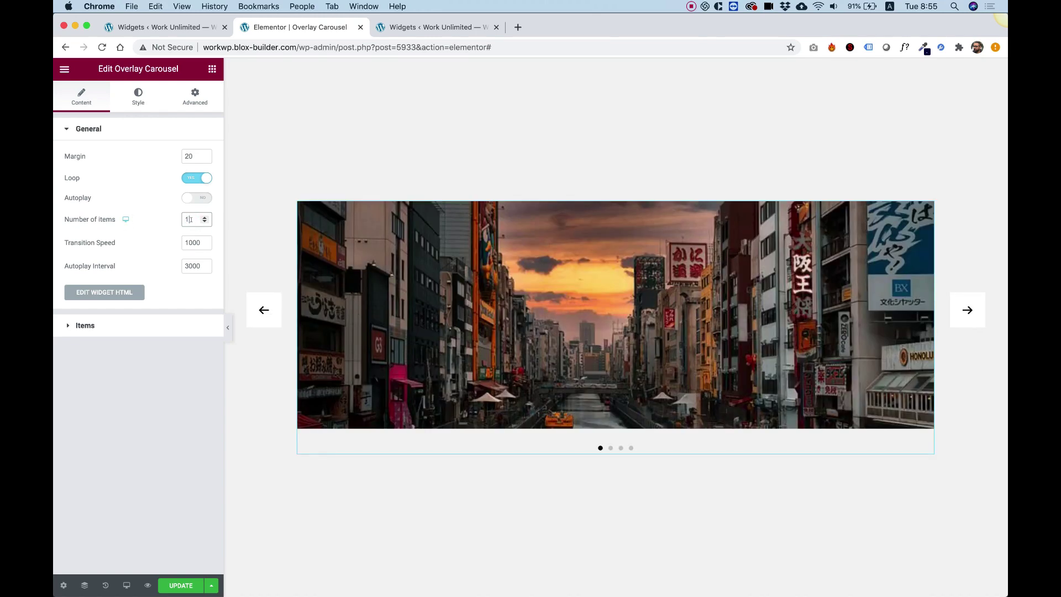
pyautogui.doubleClick(191, 219)
pyautogui.write('3')
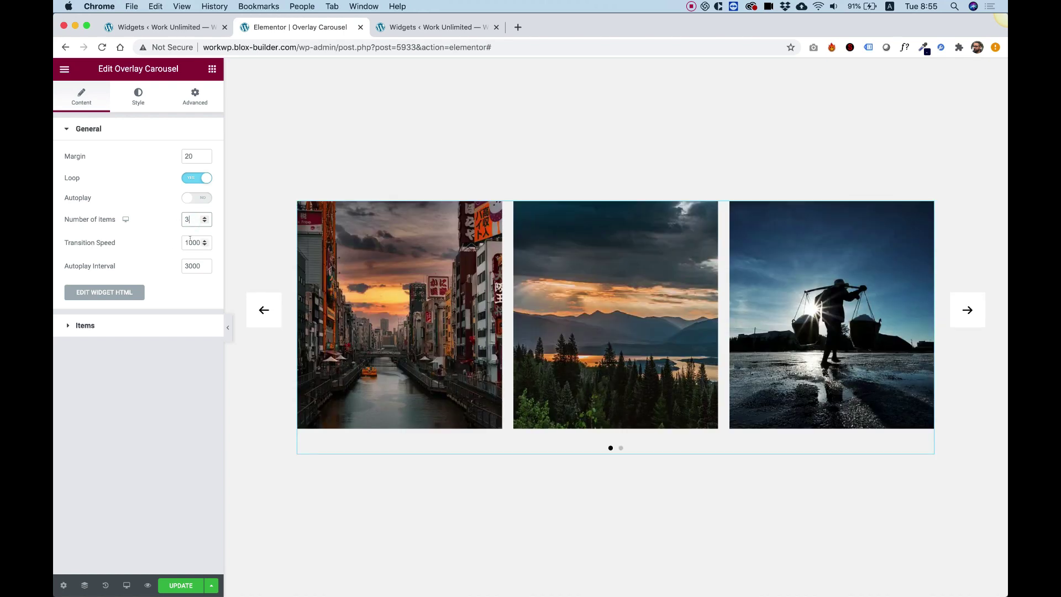
pyautogui.doubleClick(190, 242)
pyautogui.write('4000')
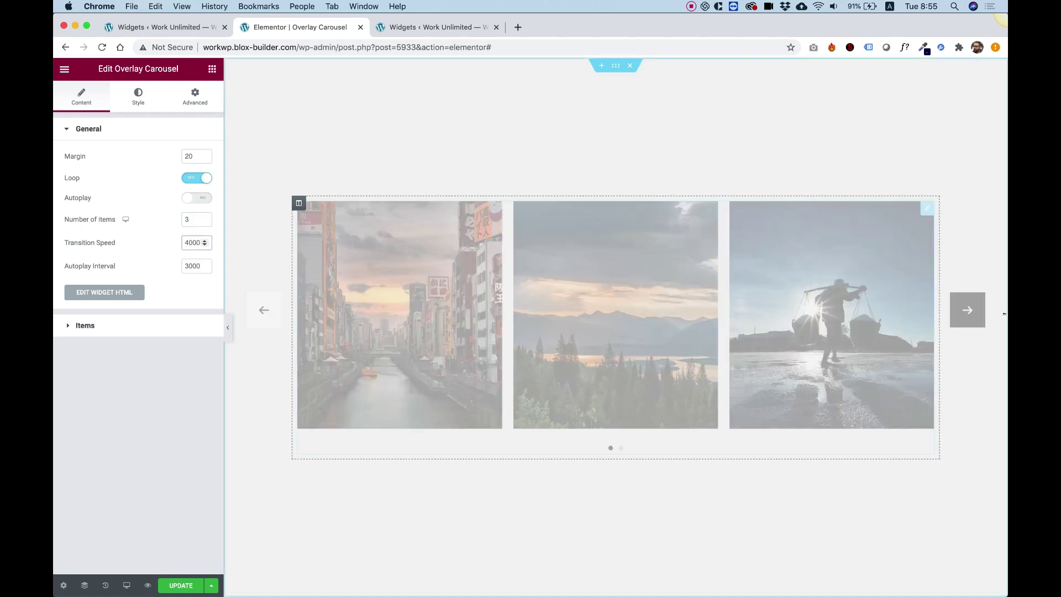
pyautogui.click(968, 309)
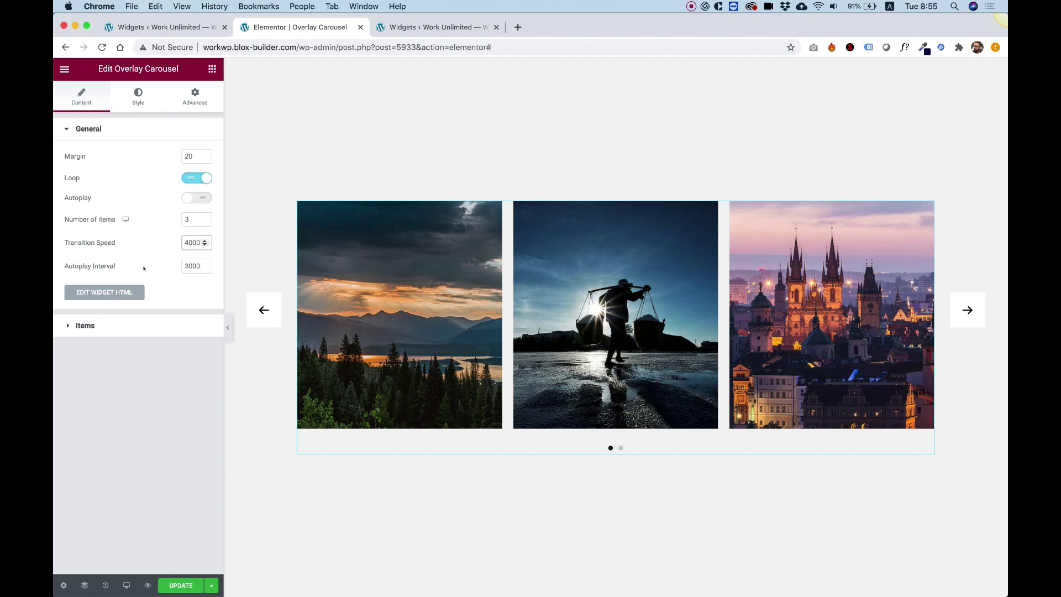
# Swap Item One's image for pic6.jpg from the Media Library.
pyautogui.click(81, 327)
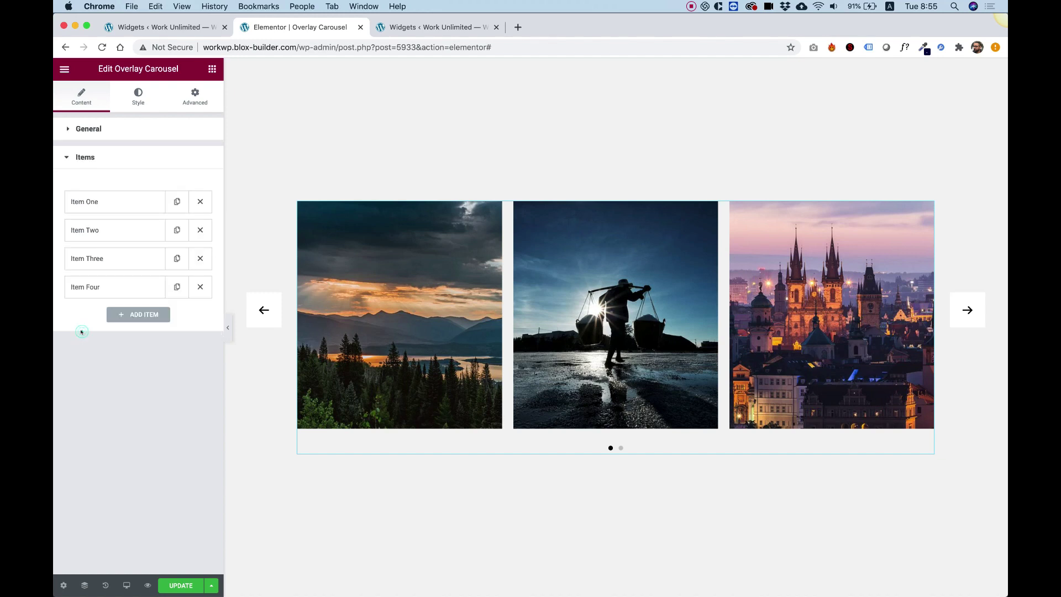
pyautogui.click(99, 202)
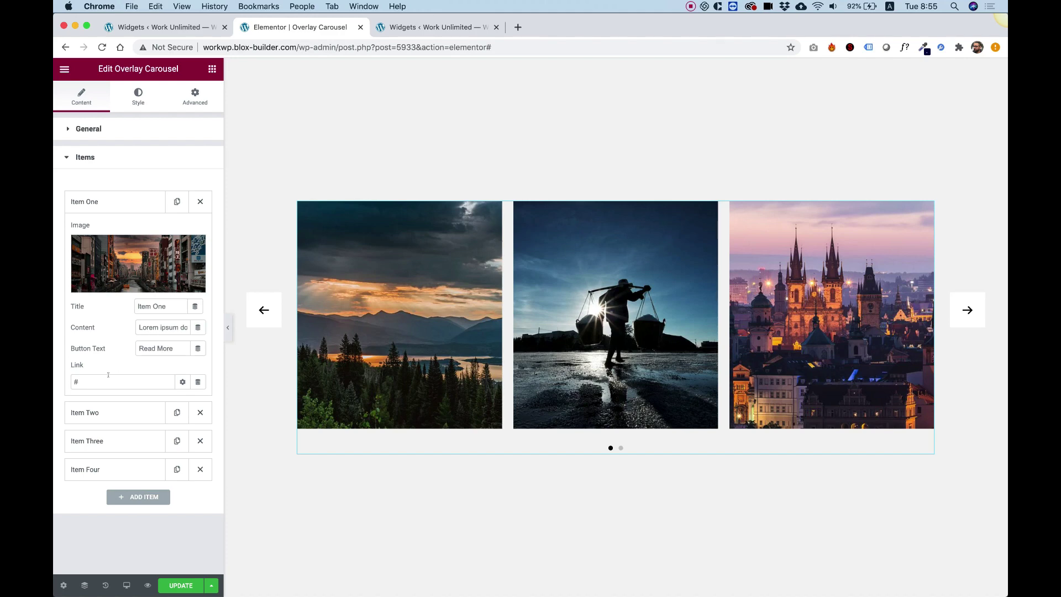
pyautogui.click(142, 258)
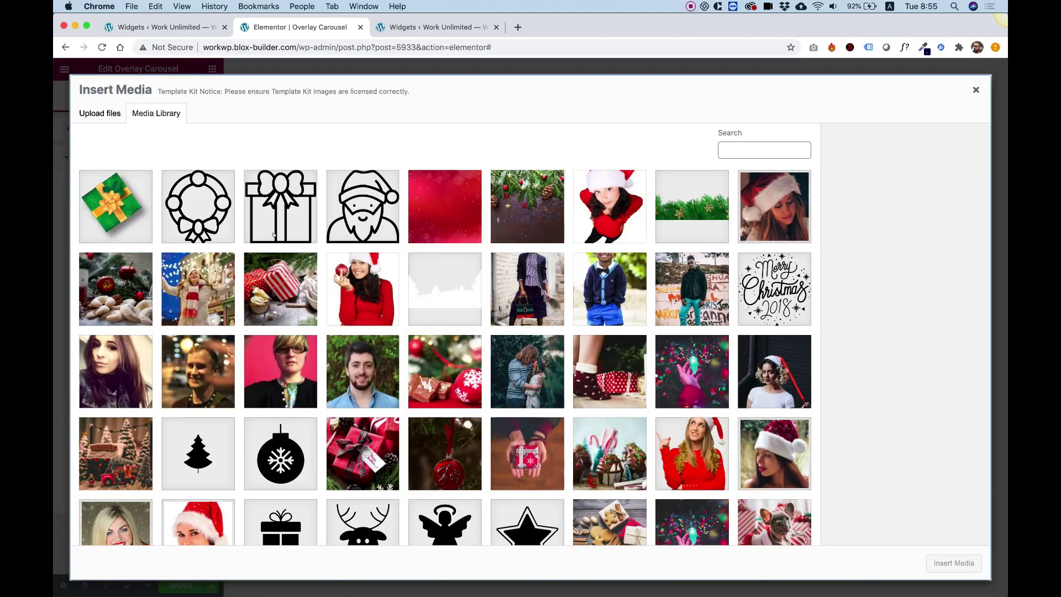
pyautogui.click(134, 294)
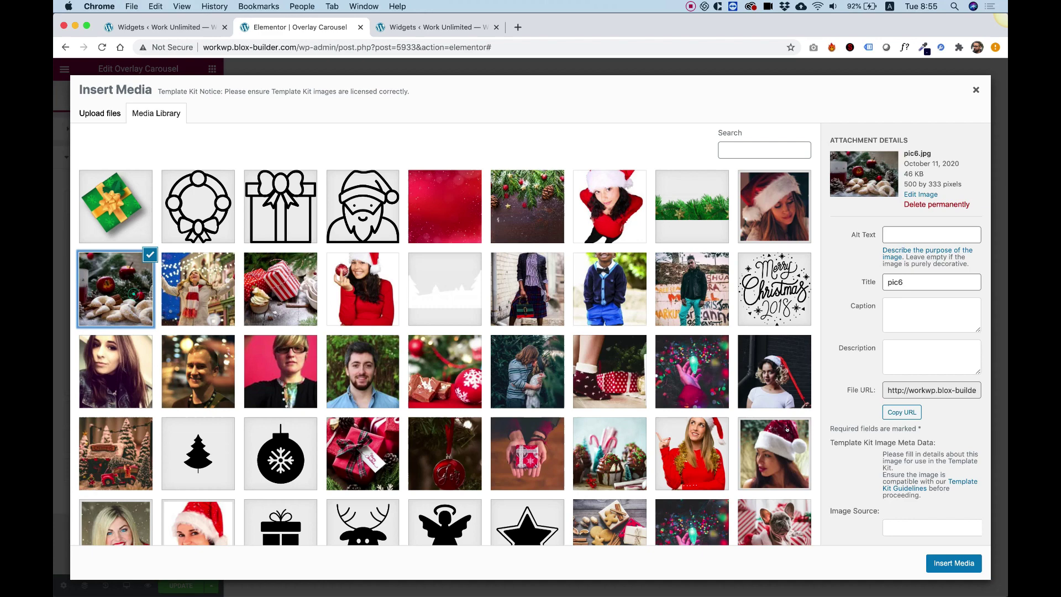
pyautogui.click(951, 560)
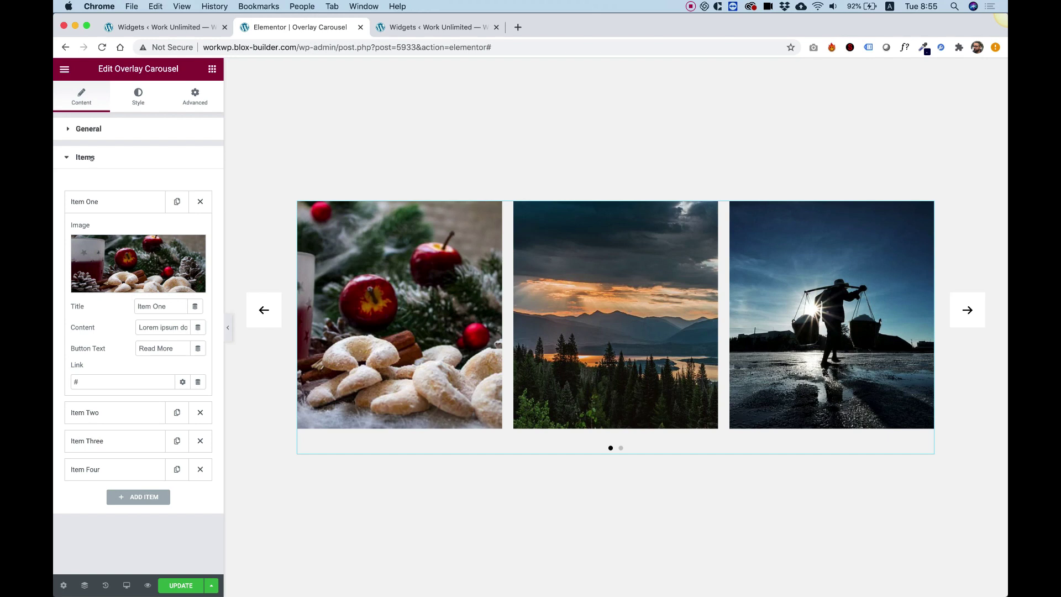
pyautogui.click(79, 202)
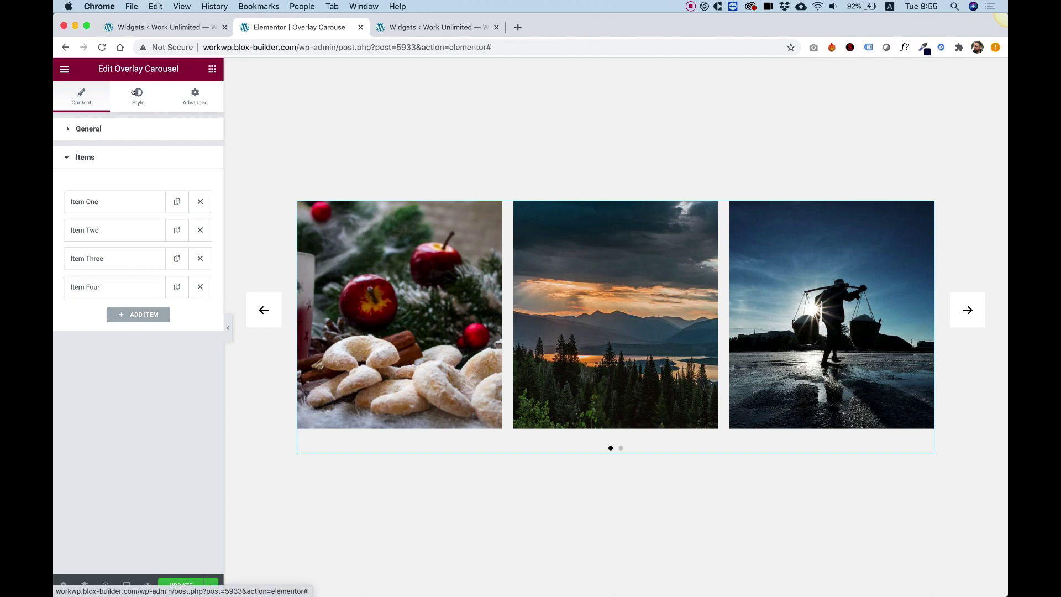
# On the Slide style, set Overlay Opacity to 1 and Overlay Opacity On Hover to 0.
pyautogui.click(134, 92)
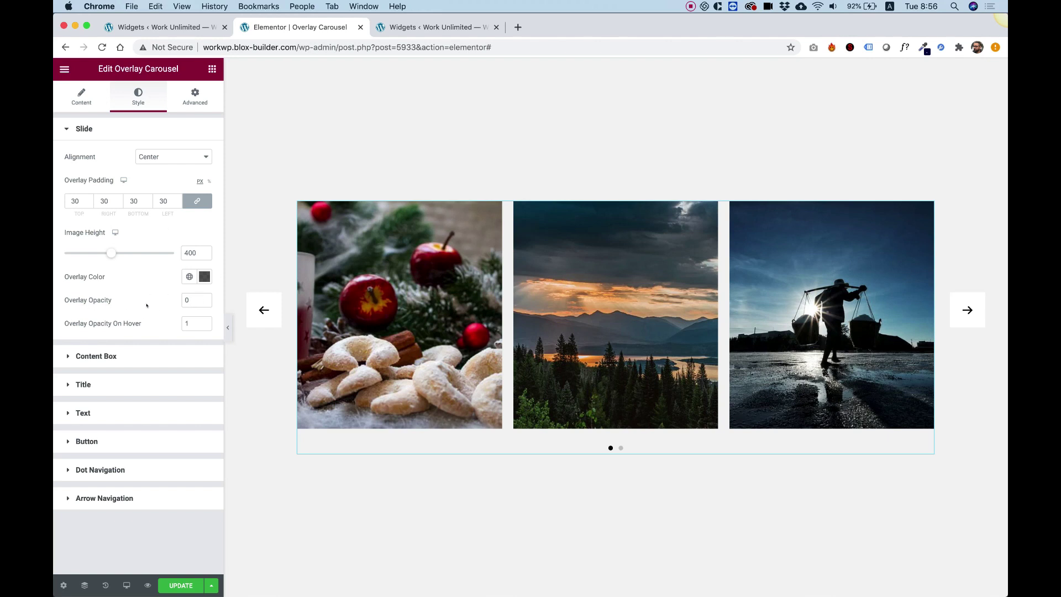
pyautogui.doubleClick(186, 300)
pyautogui.write('1')
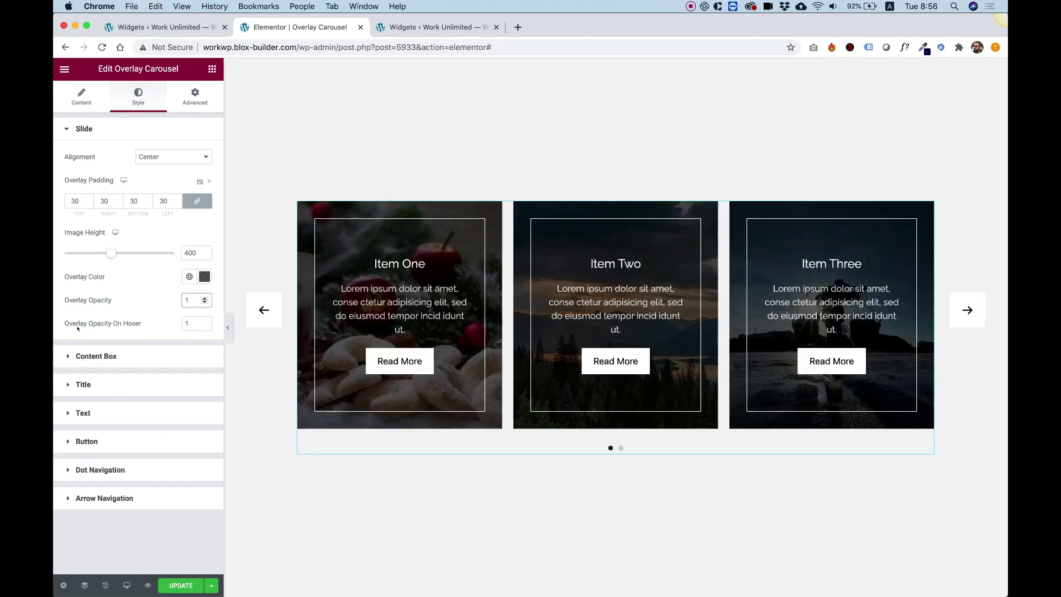
pyautogui.doubleClick(196, 325)
pyautogui.write('0')
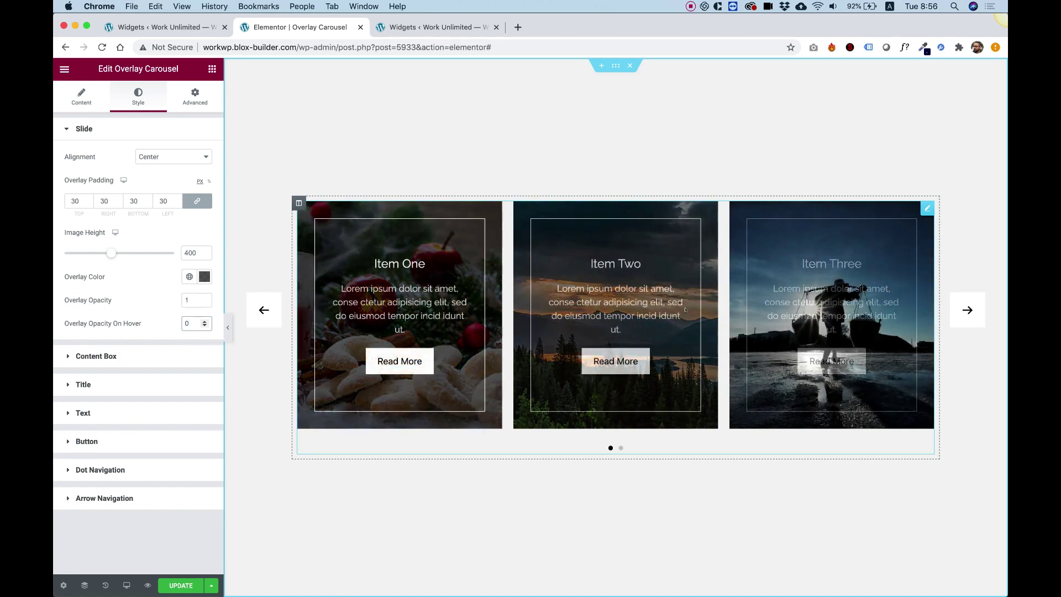
# Set linked overlay padding to 50 and image height to 523.
pyautogui.click(75, 201)
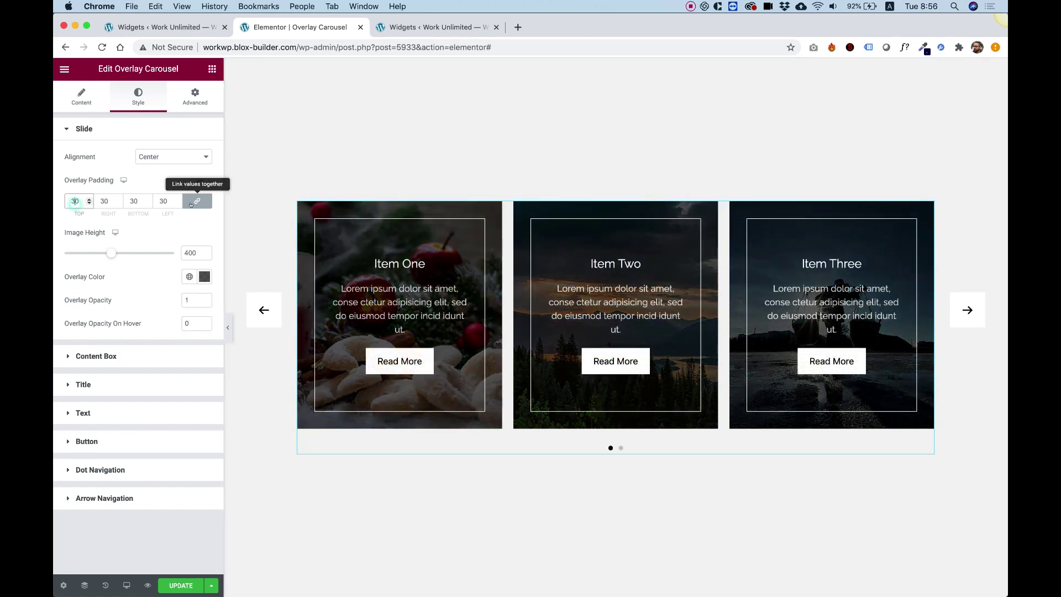
pyautogui.press('Up')
pyautogui.press('Up')
pyautogui.press('Up')
pyautogui.press('Up')
pyautogui.press('Up')
pyautogui.press('Up')
pyautogui.press('Up')
pyautogui.press('Up')
pyautogui.press('Up')
pyautogui.press('Up')
pyautogui.press('Up')
pyautogui.press('Up')
pyautogui.press('Up')
pyautogui.press('Up')
pyautogui.press('Up')
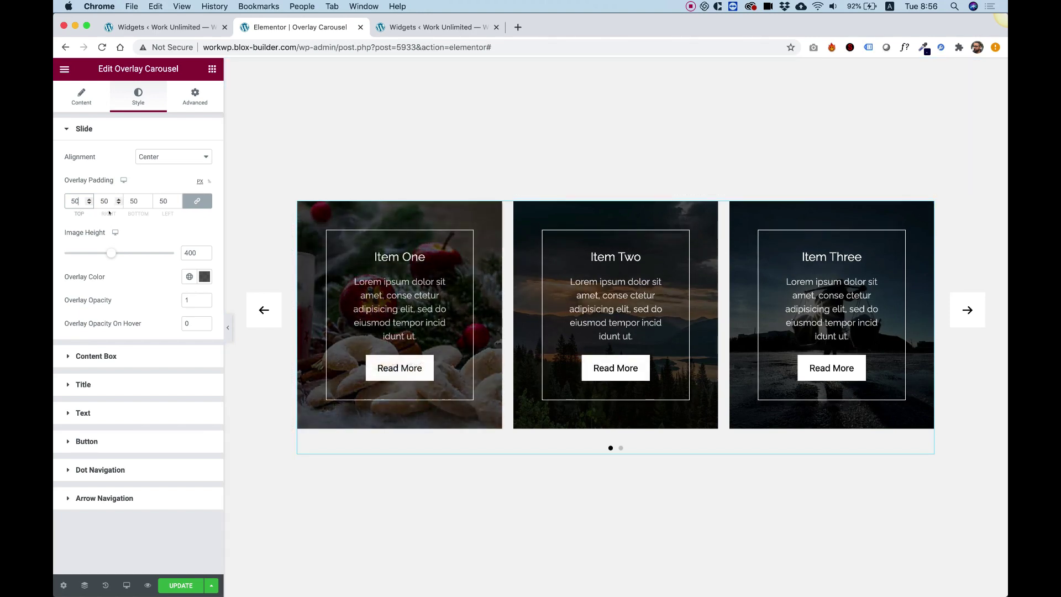
pyautogui.moveTo(107, 253); pyautogui.dragTo(126, 250)
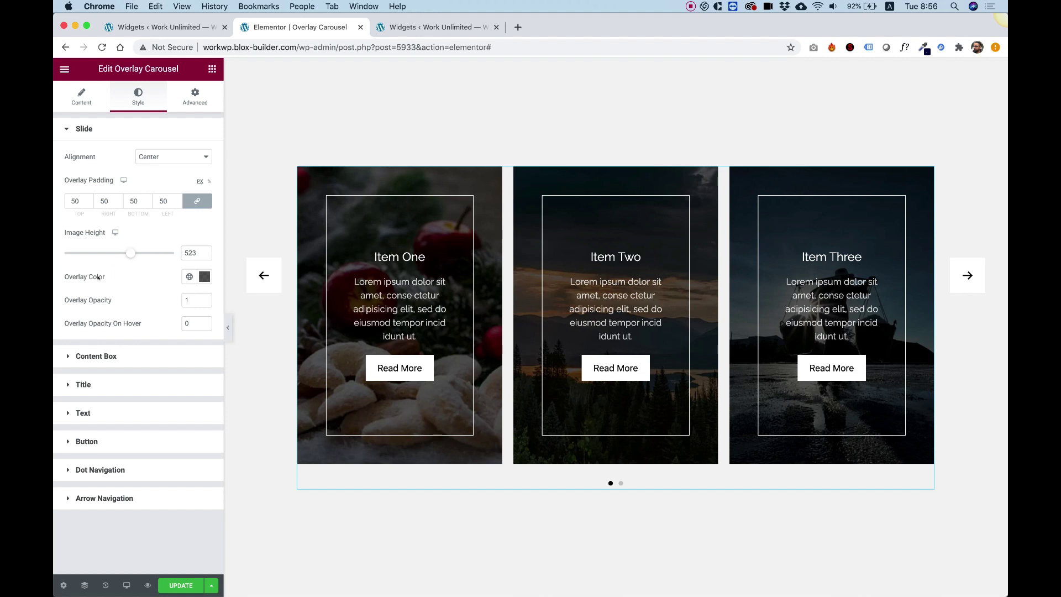
# After trying white and red, set the overlay colour to translucent black #000000AB.
pyautogui.click(205, 277)
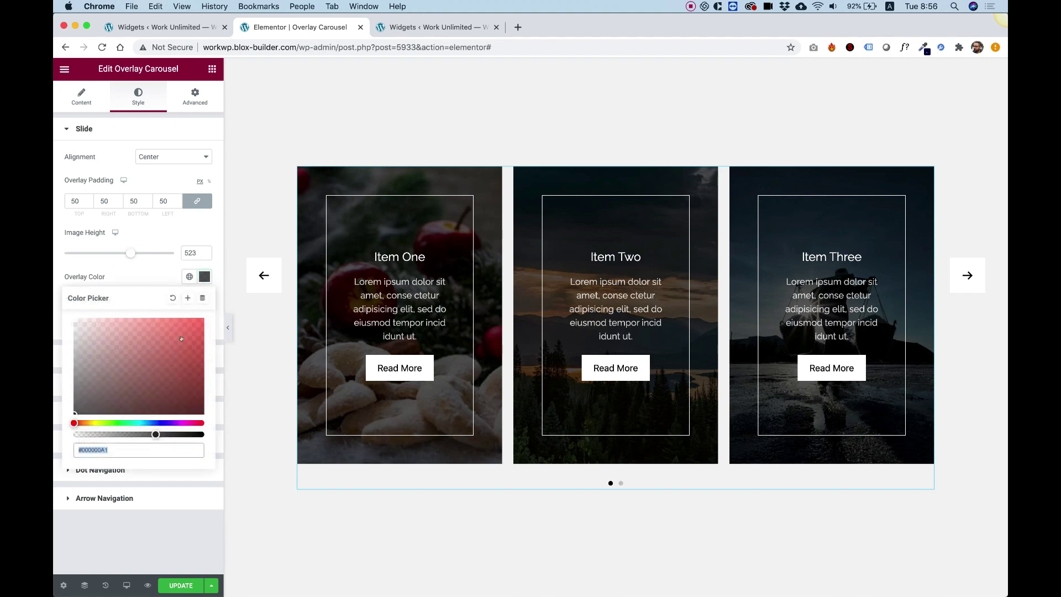
pyautogui.write('#FFFFFFA1')
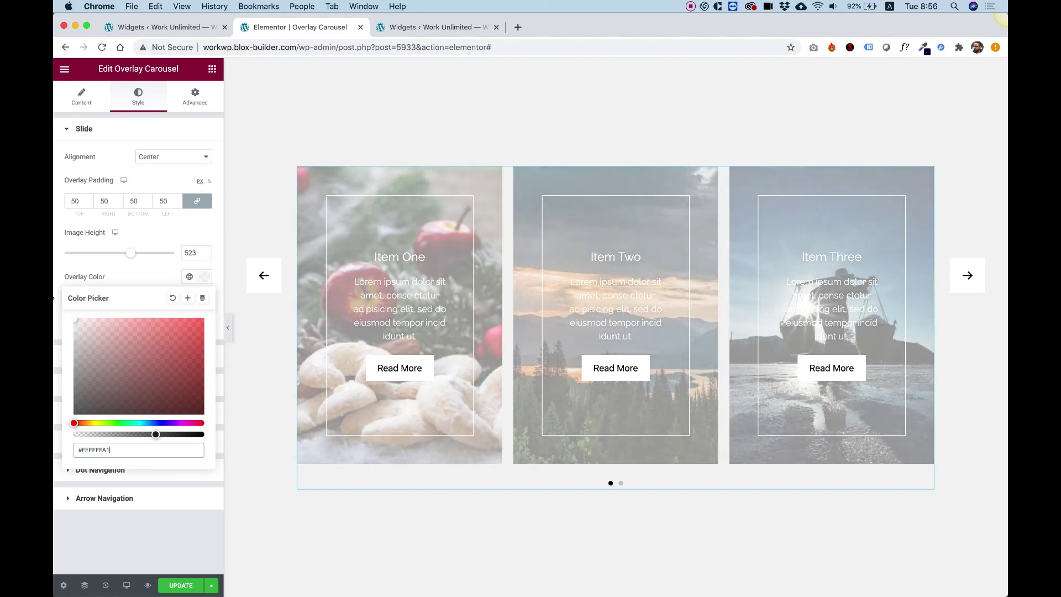
pyautogui.moveTo(119, 334); pyautogui.dragTo(221, 319)
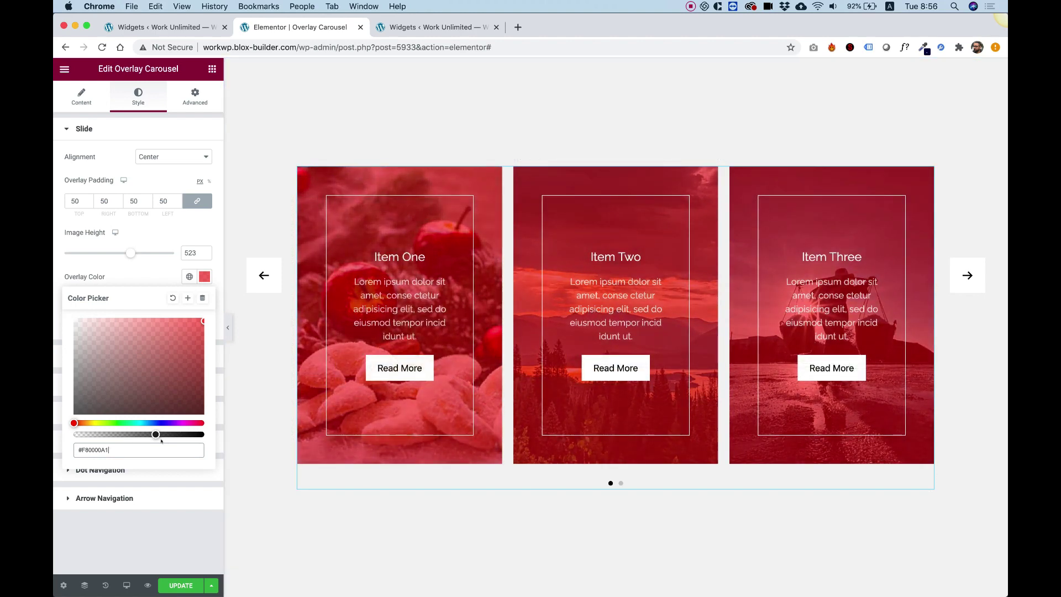
pyautogui.moveTo(153, 434); pyautogui.dragTo(210, 437)
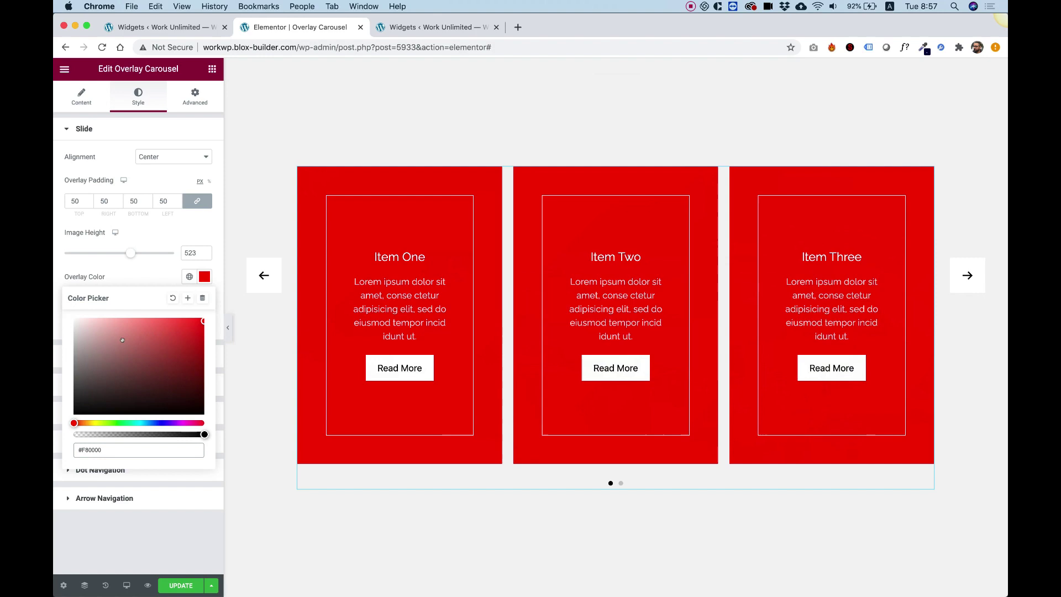
pyautogui.moveTo(119, 340); pyautogui.dragTo(75, 413)
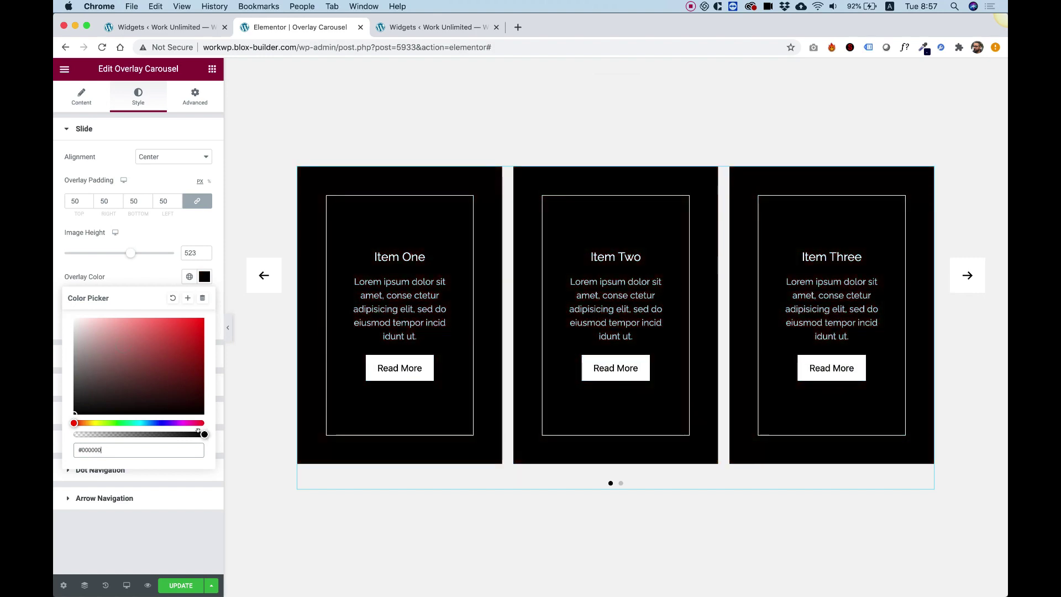
pyautogui.moveTo(204, 434); pyautogui.dragTo(162, 434)
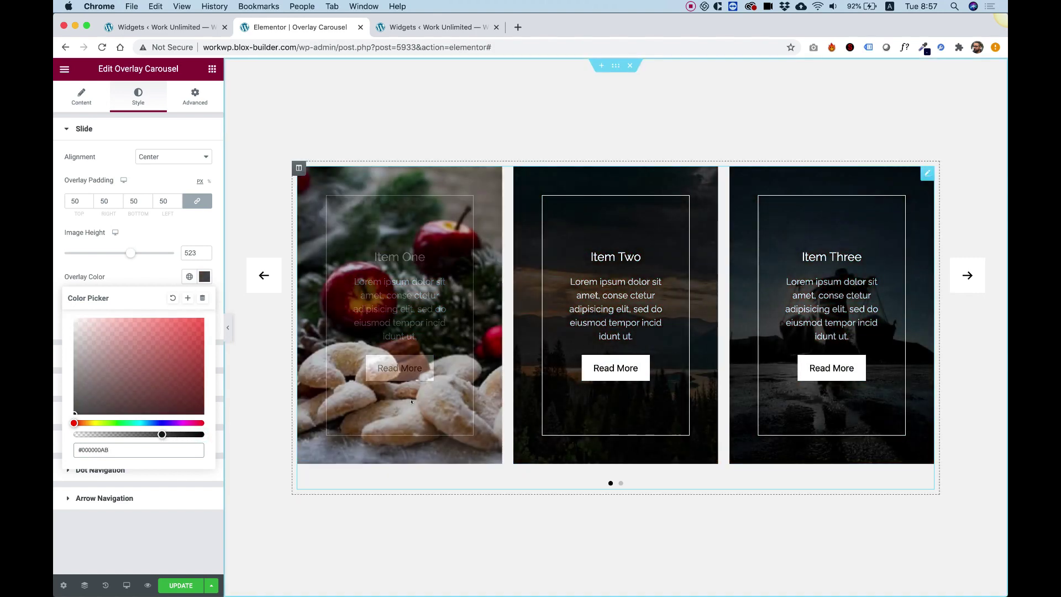
pyautogui.click(142, 281)
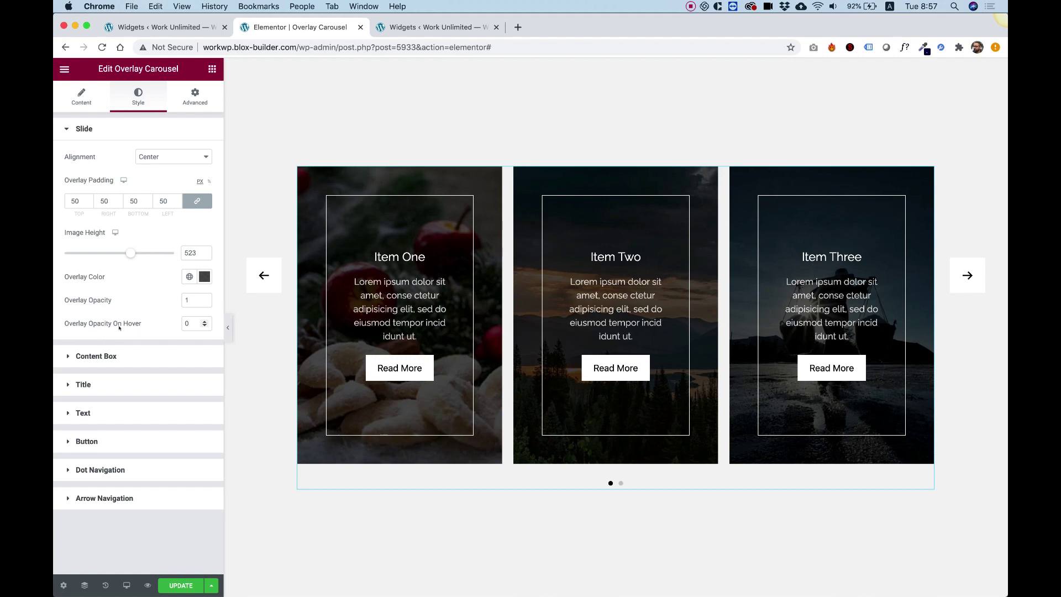
# Give the content box a dashed border 3 px wide.
pyautogui.click(91, 354)
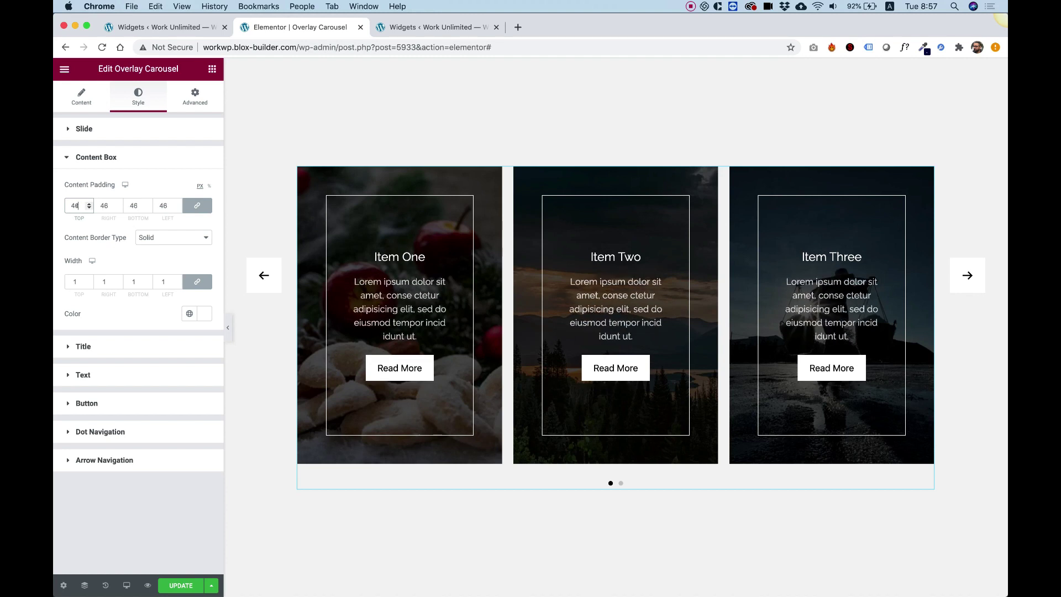
pyautogui.scroll(8, 75, 205)
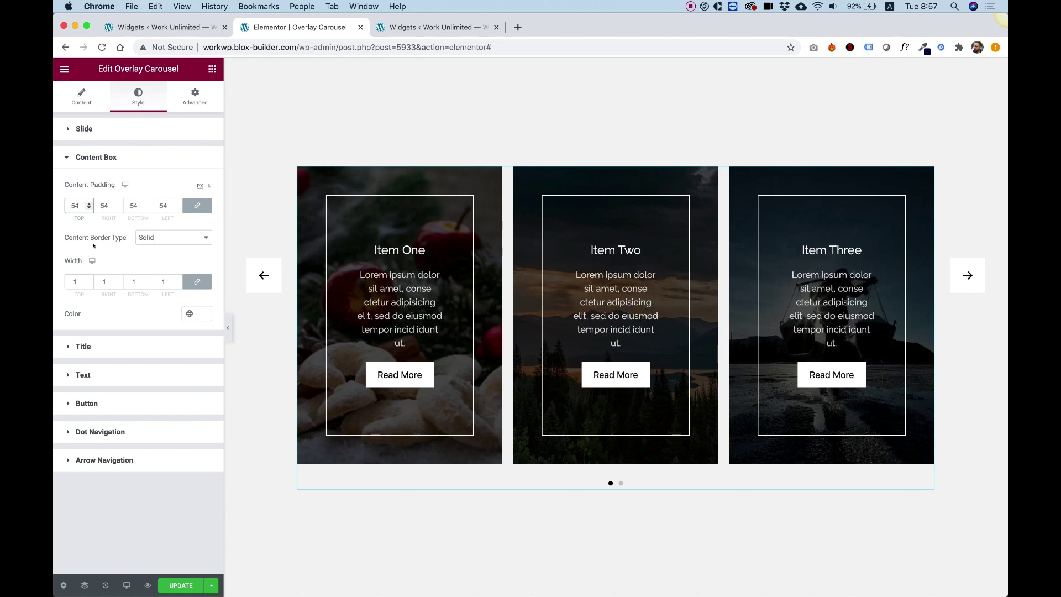
pyautogui.click(150, 238)
pyautogui.click(151, 243)
pyautogui.click(165, 233)
pyautogui.click(160, 253)
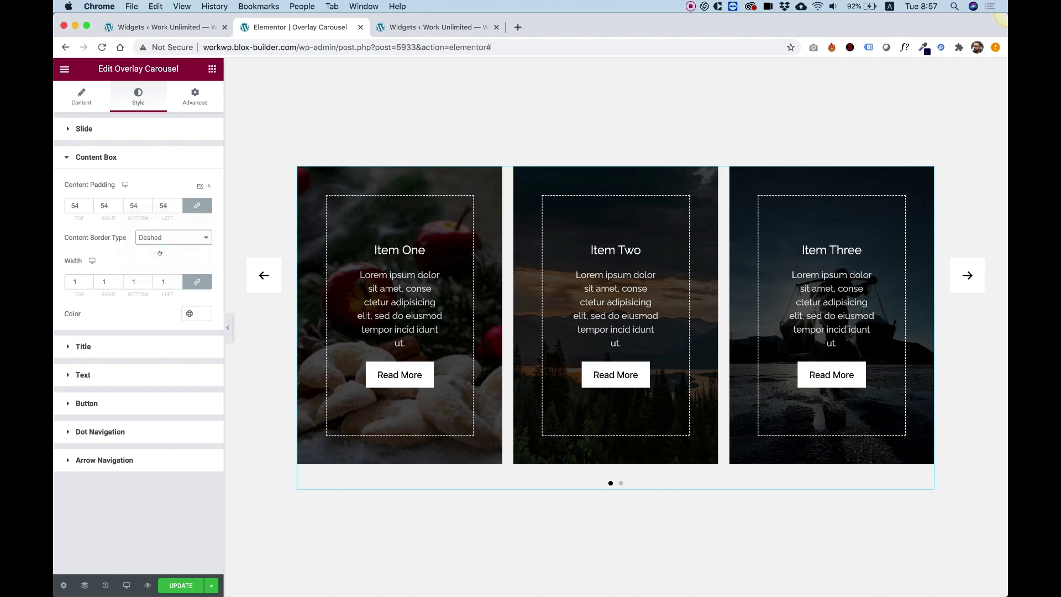
pyautogui.doubleClick(75, 282)
pyautogui.write('3')
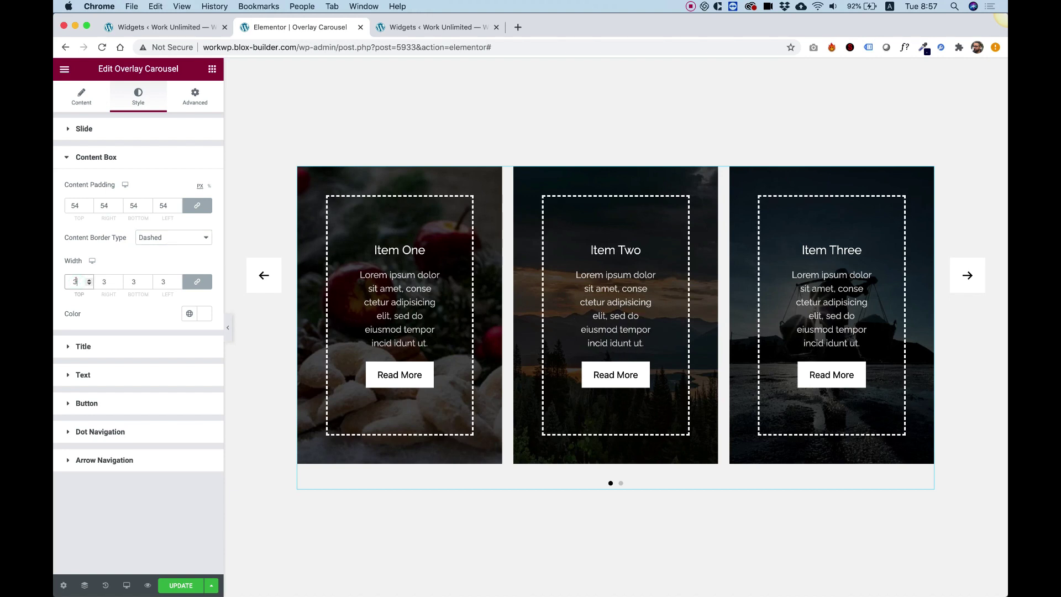
# Colour the dashed content border red #FF0000.
pyautogui.click(198, 315)
pyautogui.click(180, 372)
pyautogui.moveTo(180, 372); pyautogui.dragTo(203, 356)
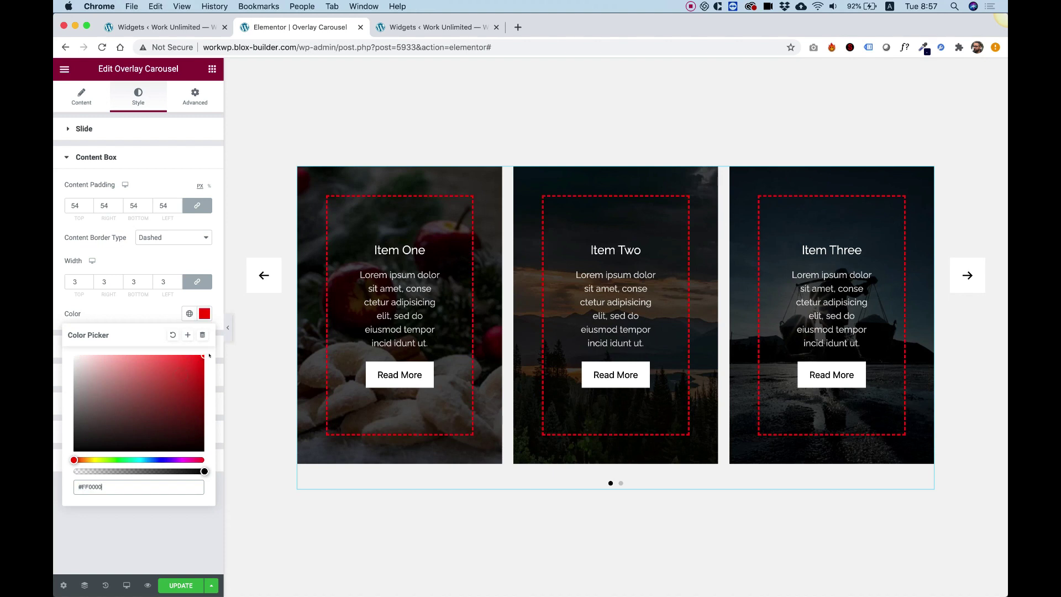
pyautogui.click(172, 270)
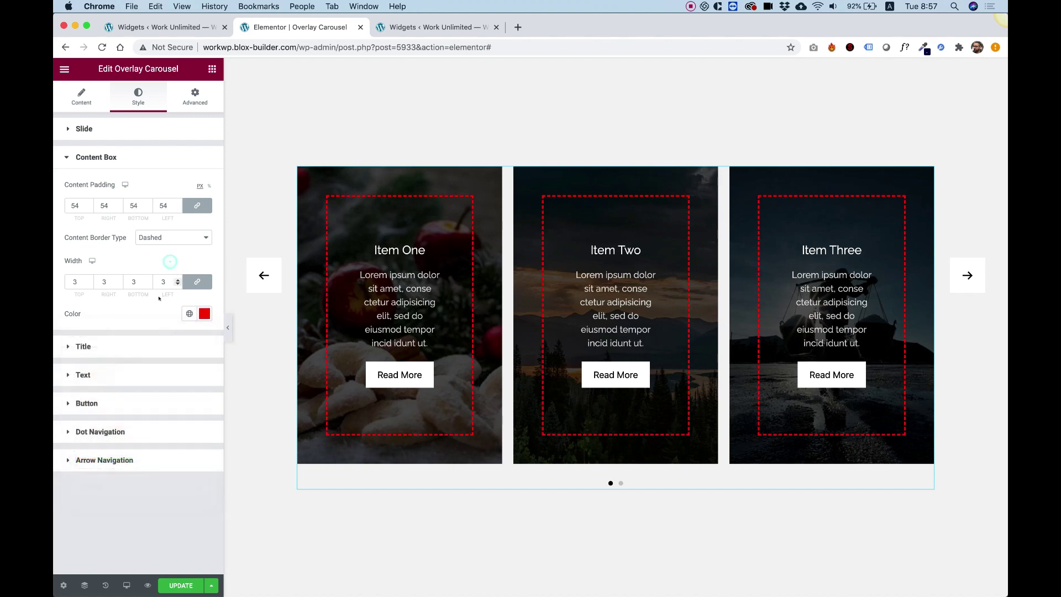
# Leave title spacing at 0 and raise text spacing to 40.
pyautogui.click(86, 346)
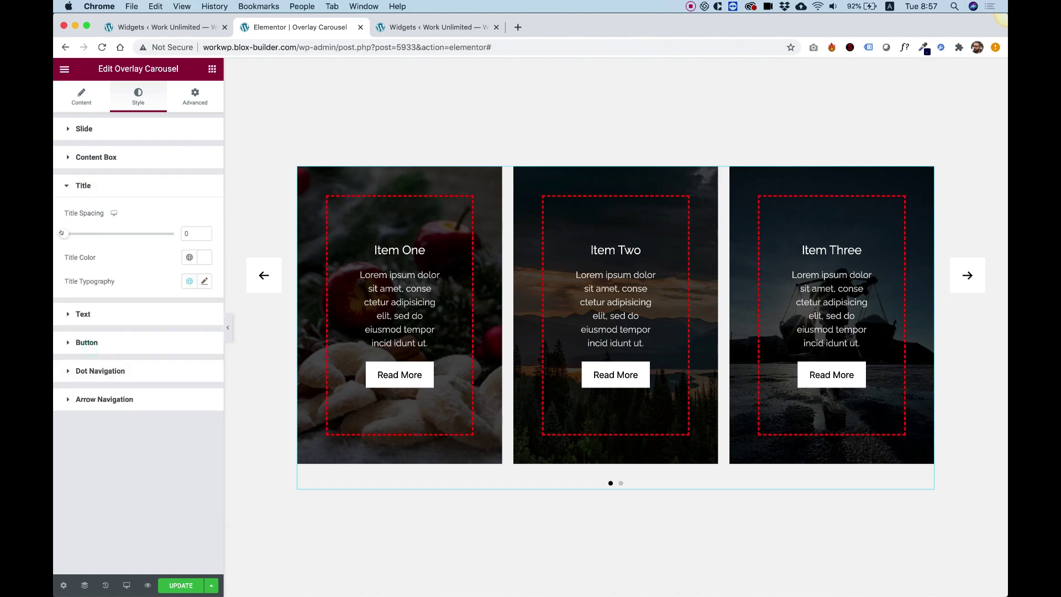
pyautogui.moveTo(61, 233)
pyautogui.mouseDown()
pyautogui.moveTo(88, 233)
pyautogui.moveTo(57, 233)
pyautogui.mouseUp()
pyautogui.click(84, 314)
pyautogui.moveTo(84, 254); pyautogui.dragTo(109, 254)
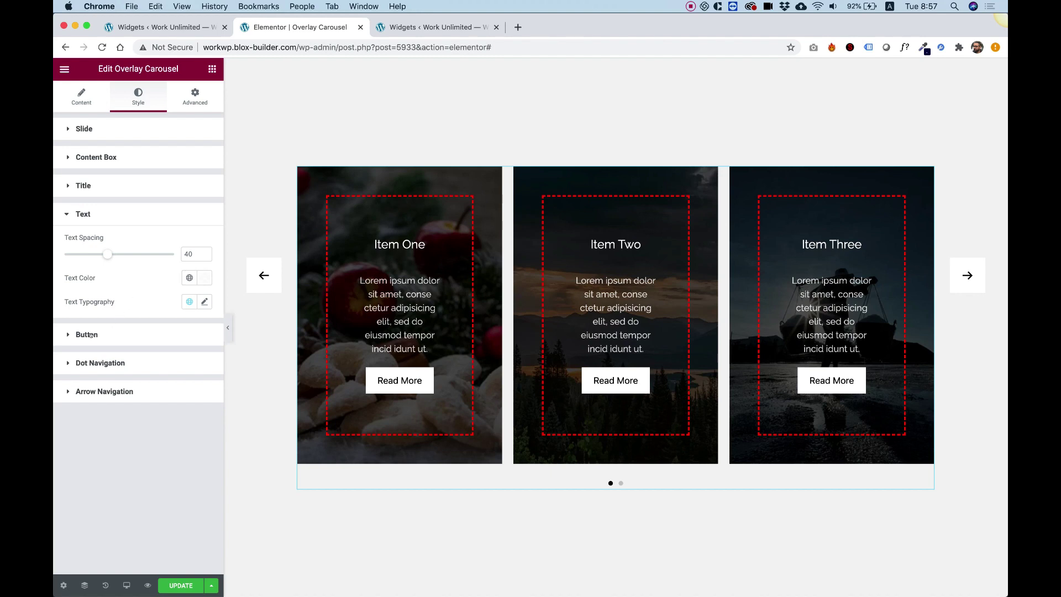
# Set the button border radius to 76 and button spacing to 43.
pyautogui.click(90, 335)
pyautogui.scroll(-1, 99, 323)
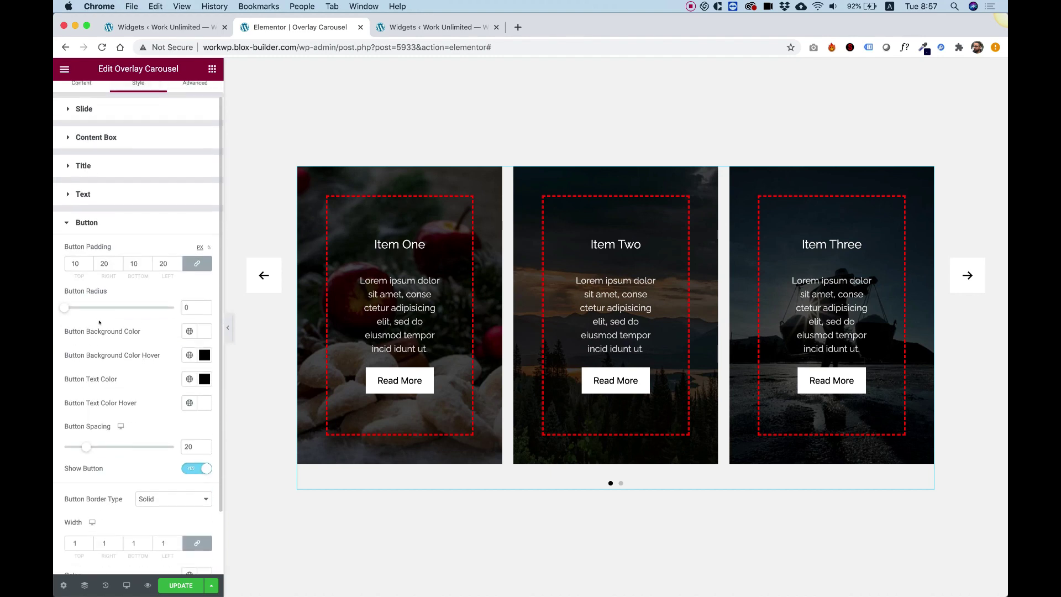
pyautogui.moveTo(64, 296); pyautogui.dragTo(149, 296)
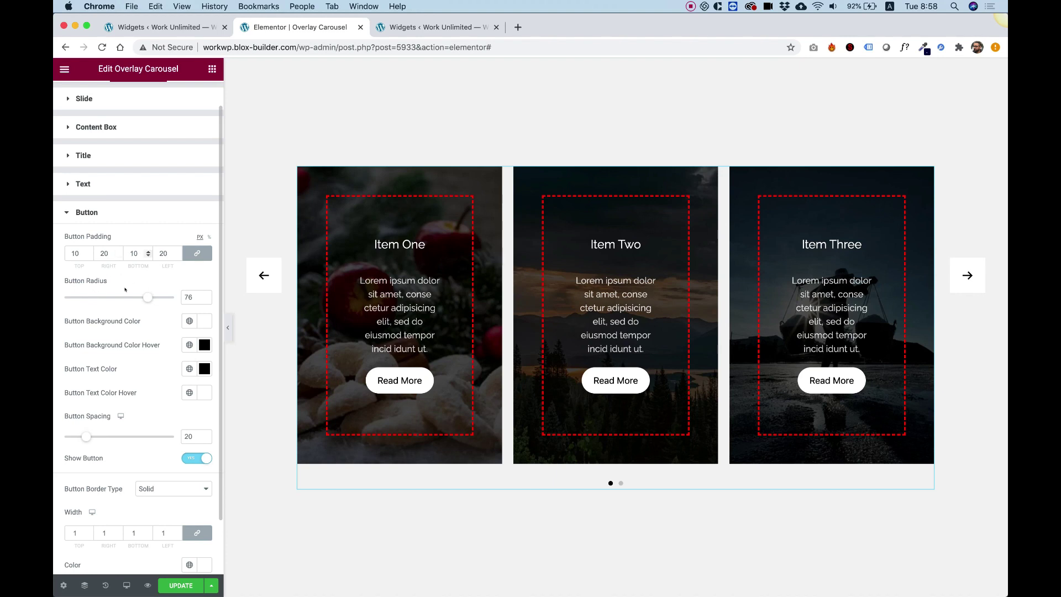
pyautogui.scroll(-1, 118, 295)
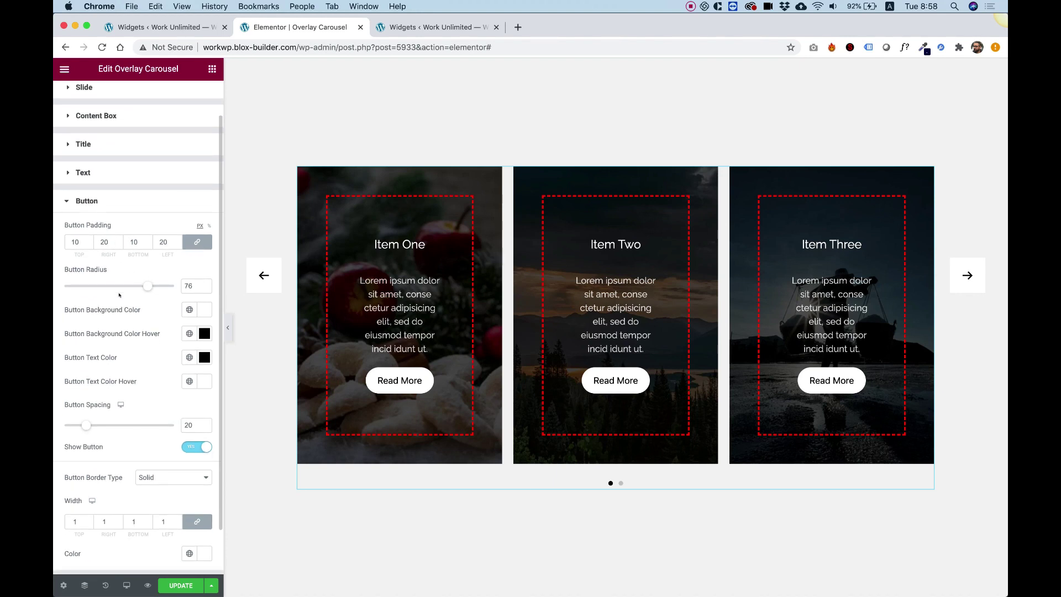
pyautogui.scroll(-1, 119, 295)
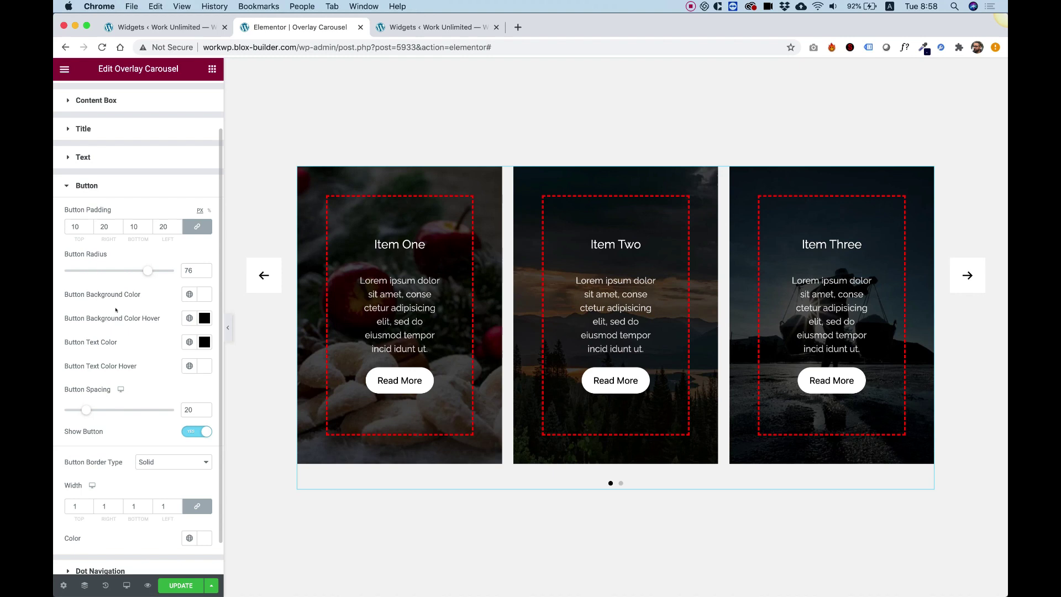
pyautogui.scroll(-2, 116, 310)
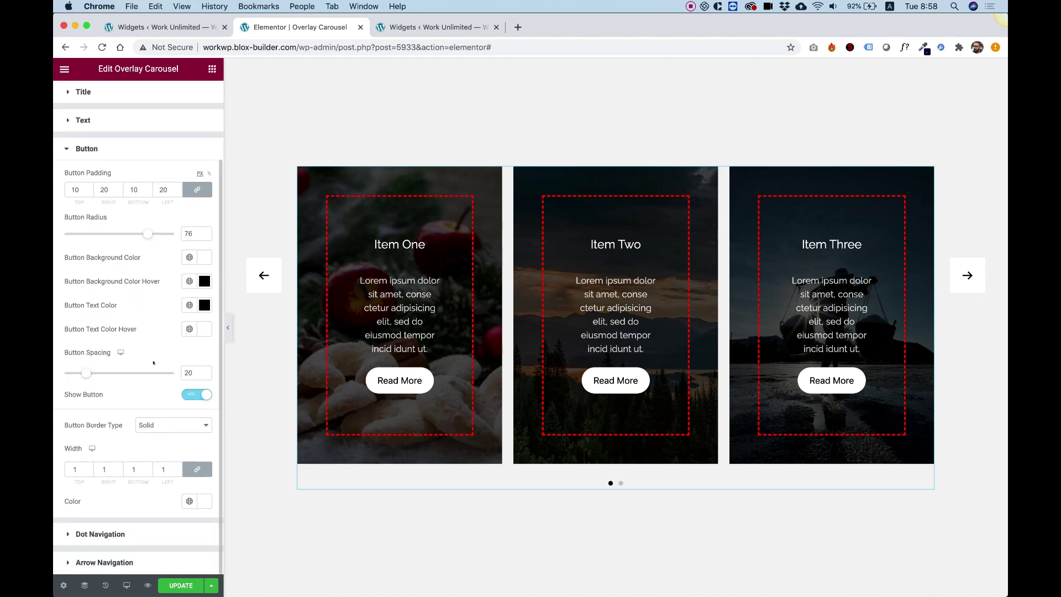
pyautogui.moveTo(84, 373); pyautogui.dragTo(109, 373)
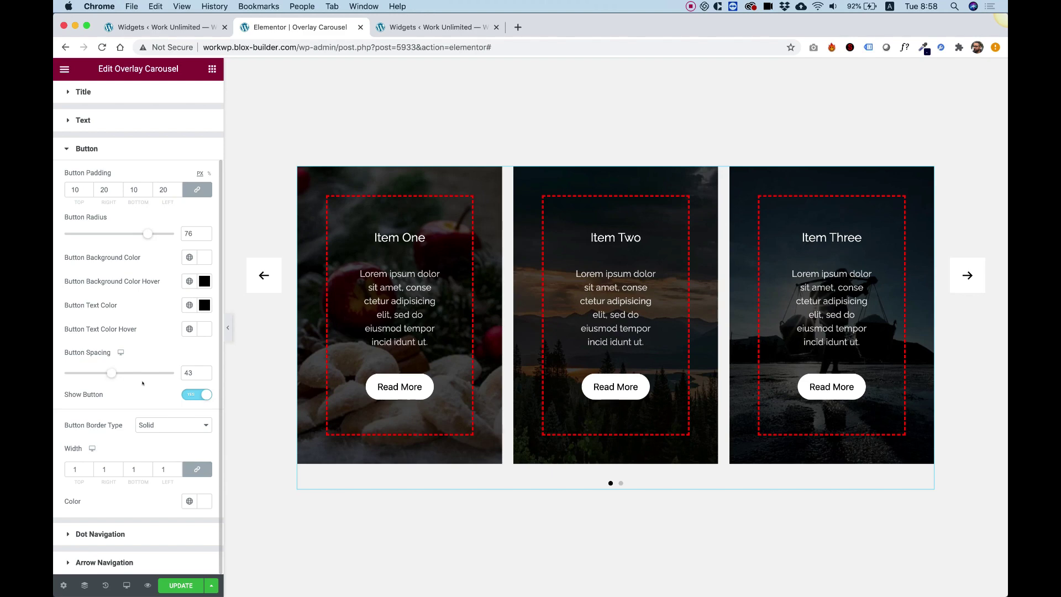
# Switch Show Button off so the cards show no Read More buttons.
pyautogui.click(192, 393)
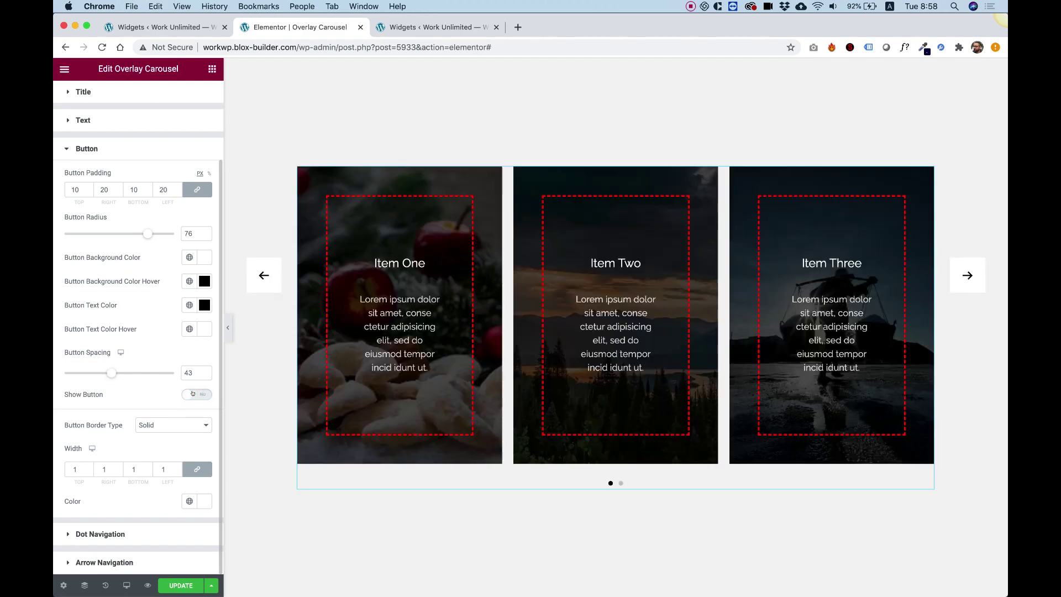
pyautogui.click(192, 393)
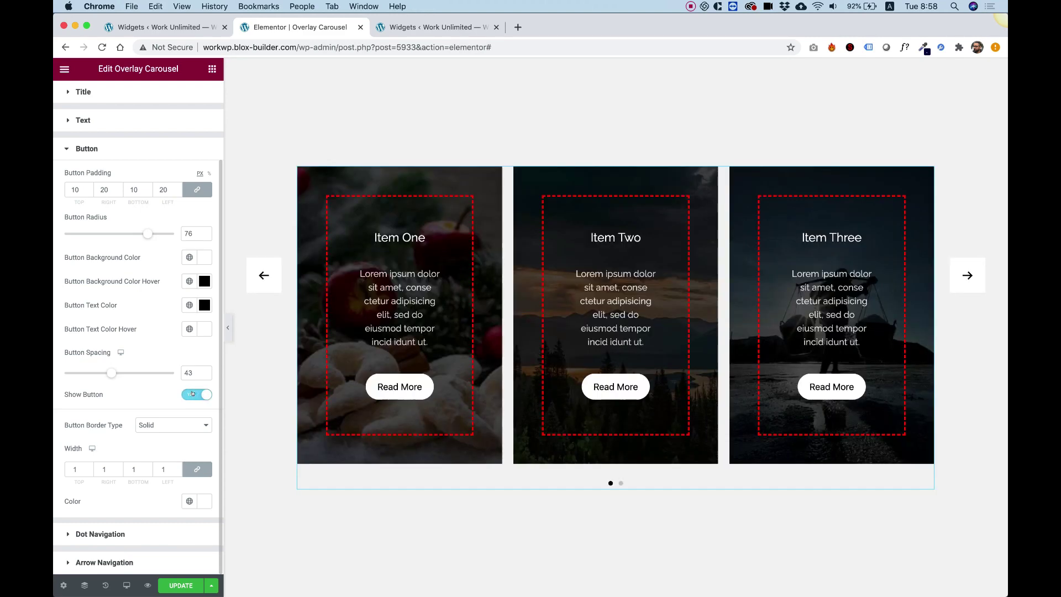
pyautogui.click(192, 393)
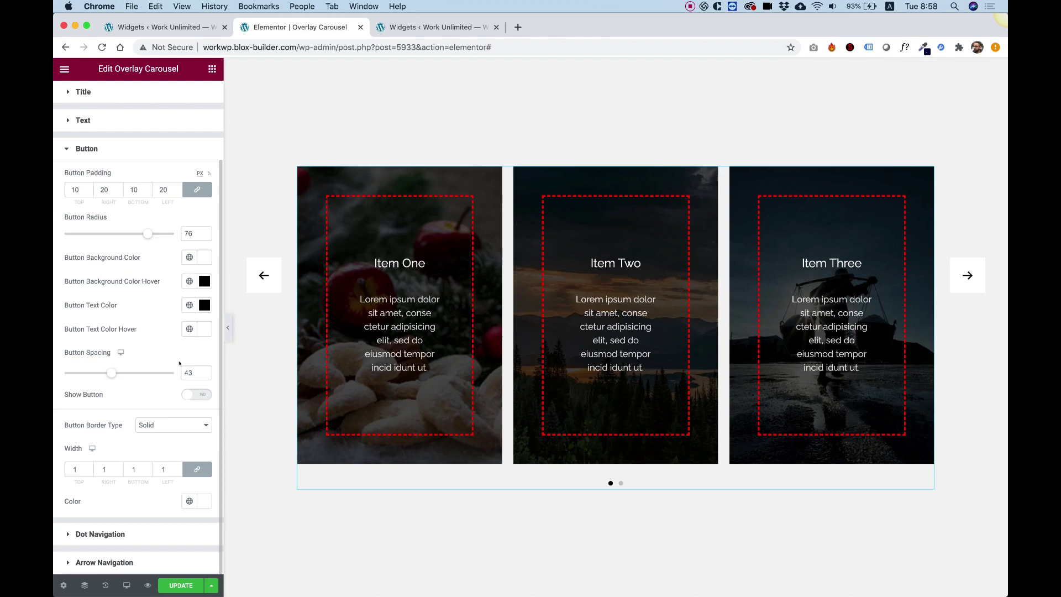
# Change the dashed content border colour to white #FFFFFF, then expand Dot Navigation.
pyautogui.scroll(1, 179, 363)
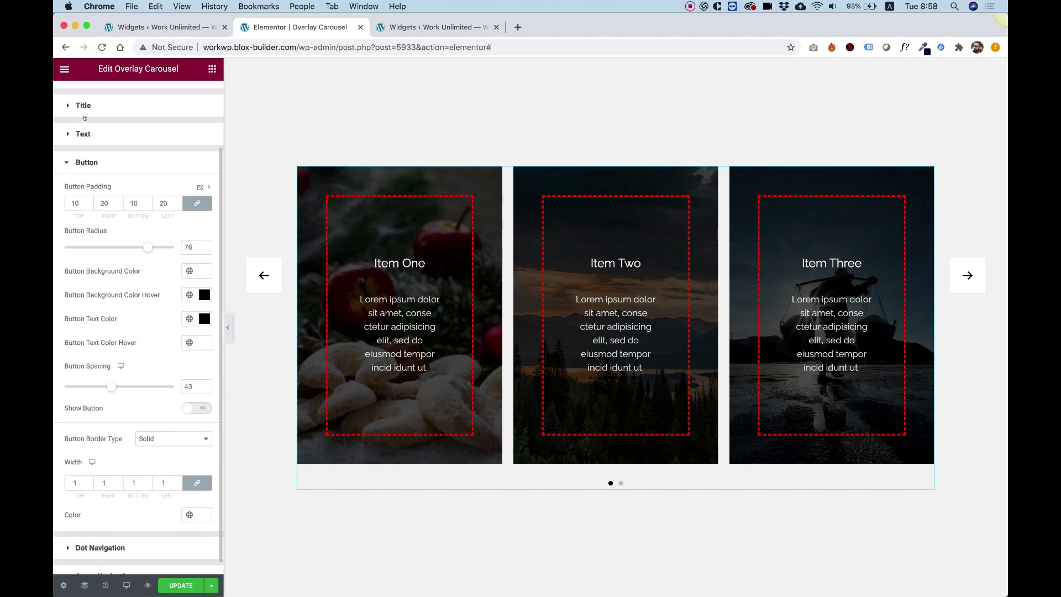
pyautogui.scroll(3, 85, 118)
pyautogui.click(85, 118)
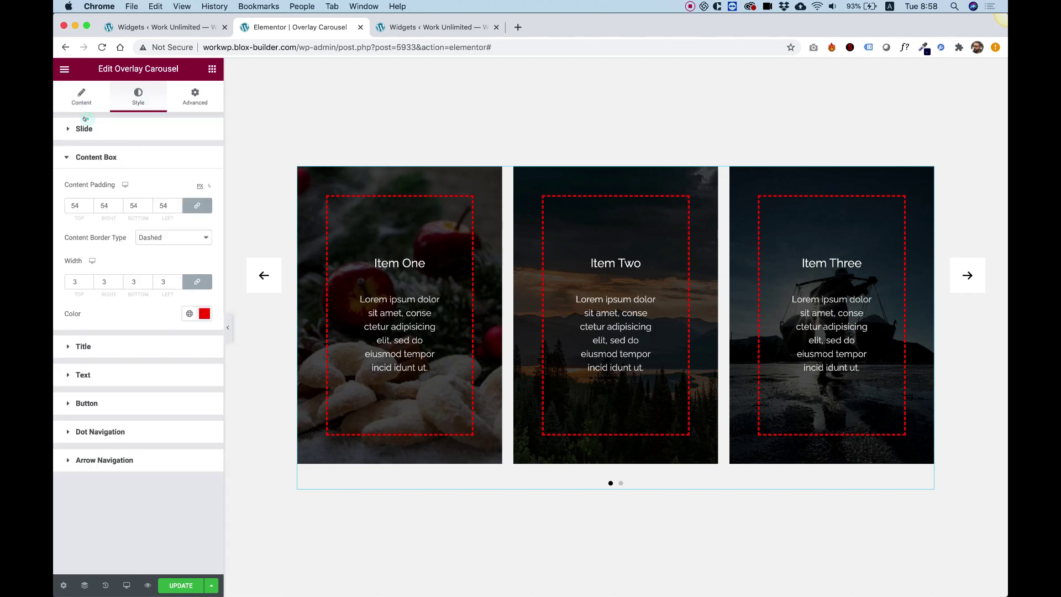
pyautogui.click(205, 313)
pyautogui.write('#FFFFFF')
pyautogui.click(149, 313)
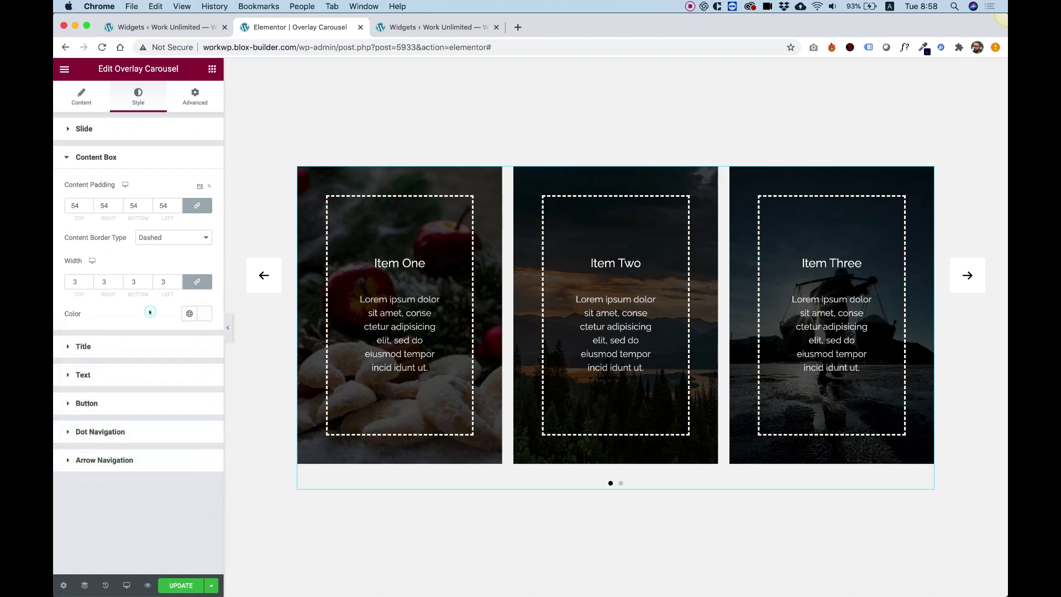
pyautogui.click(109, 430)
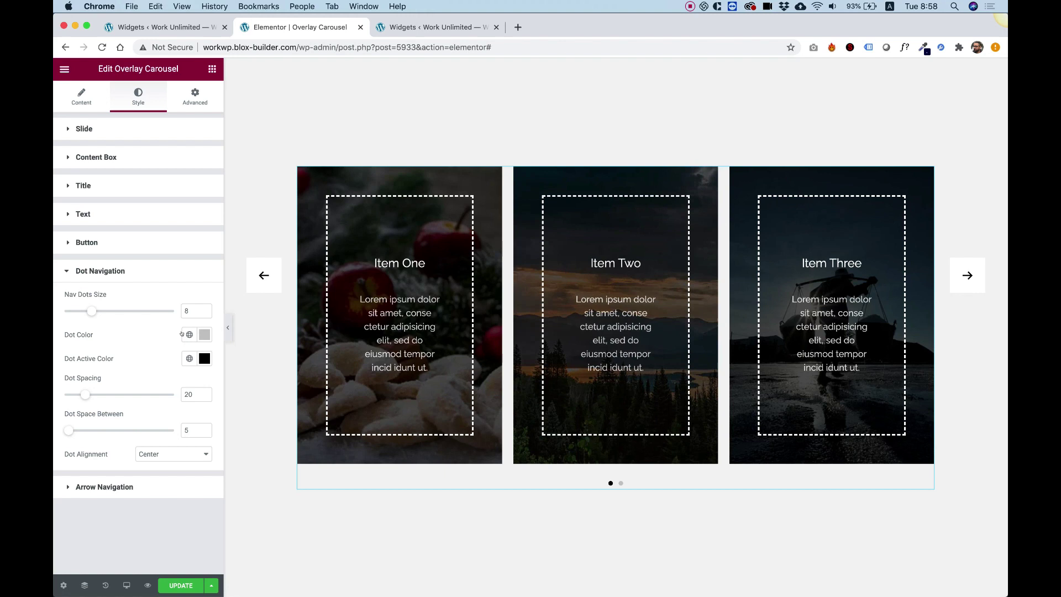
# Enlarge the nav dots to size 10, with dot spacing 32 and space between dots 10.
pyautogui.moveTo(92, 312); pyautogui.dragTo(104, 314)
pyautogui.press('Right')
pyautogui.press('Right')
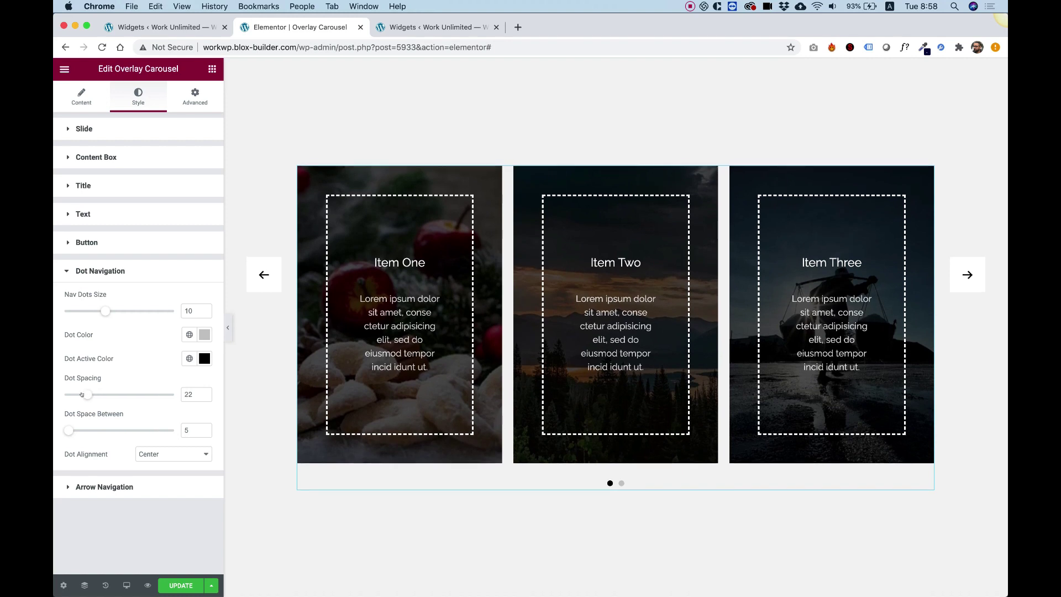
pyautogui.moveTo(82, 394); pyautogui.dragTo(92, 394)
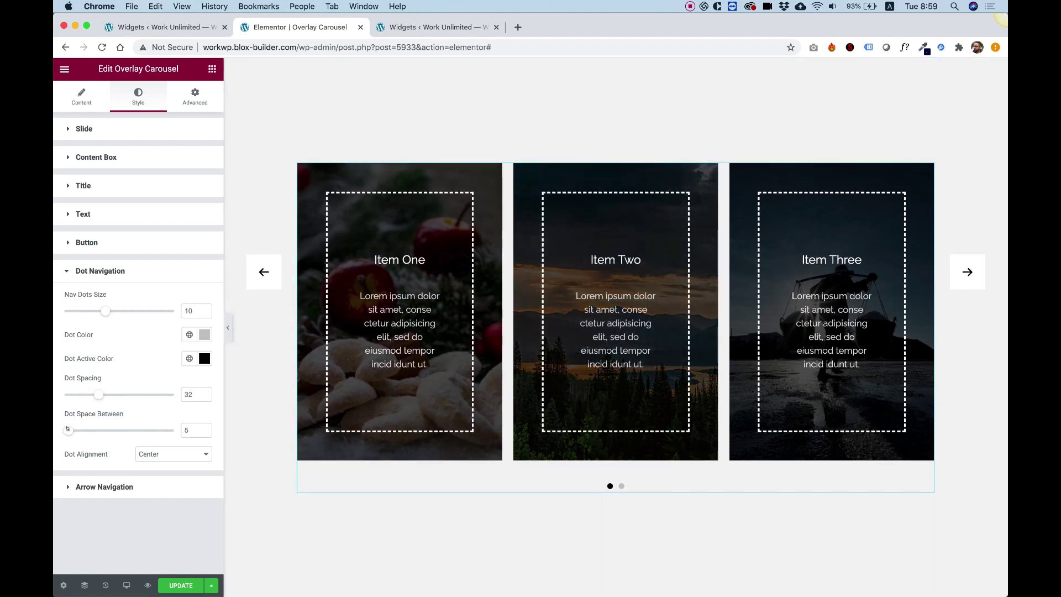
pyautogui.moveTo(68, 429); pyautogui.dragTo(72, 428)
# Set Nav Arrow Spacing from -90 to 0, test the slide, and set Nav Arrow Position to 228.
pyautogui.click(96, 486)
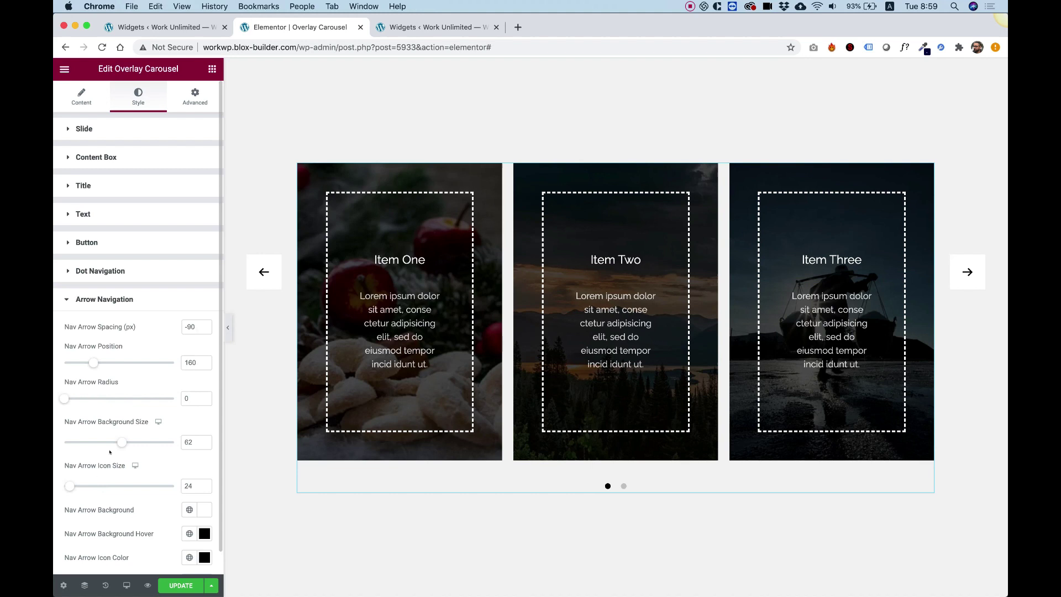
pyautogui.scroll(-1, 111, 324)
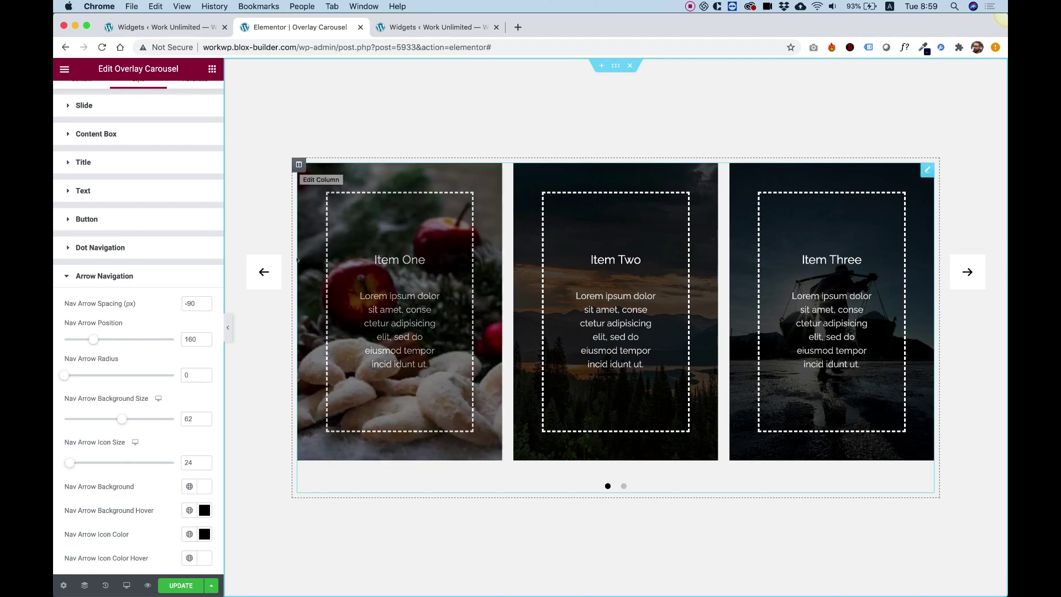
pyautogui.click(194, 304)
pyautogui.doubleClick(190, 304)
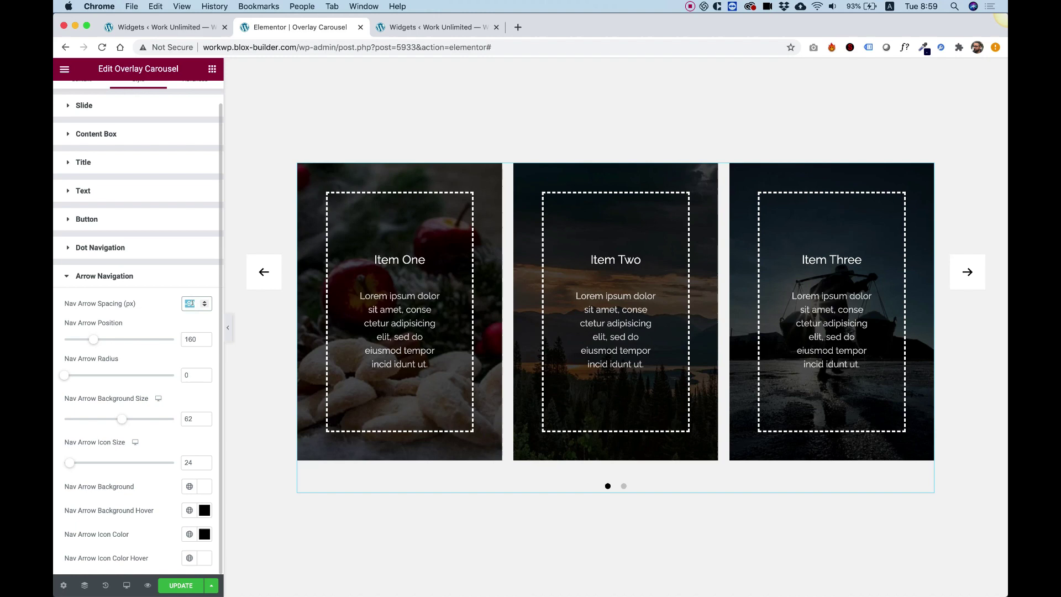
pyautogui.write('0')
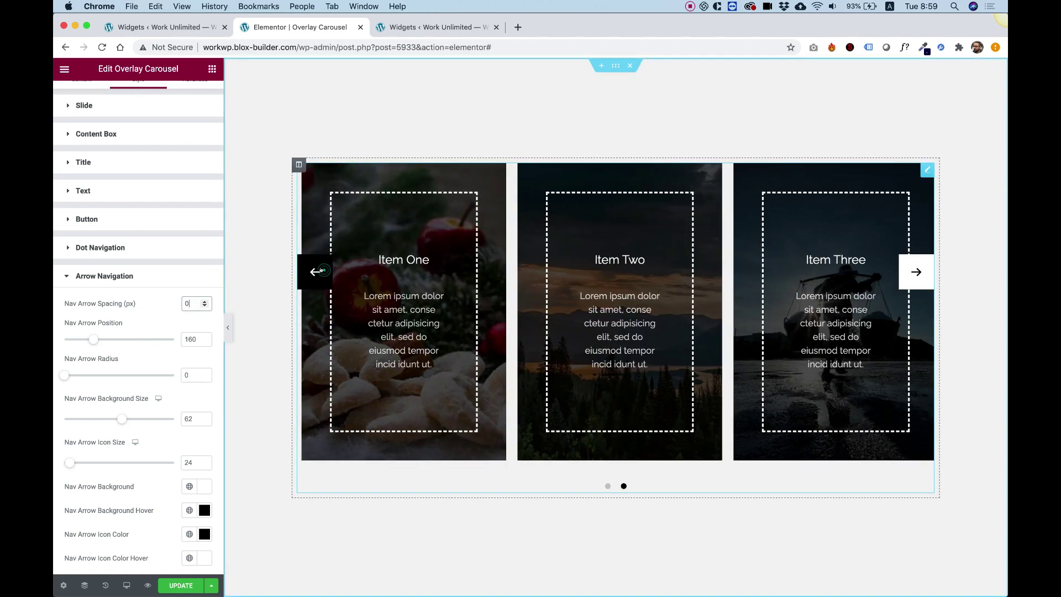
pyautogui.click(317, 271)
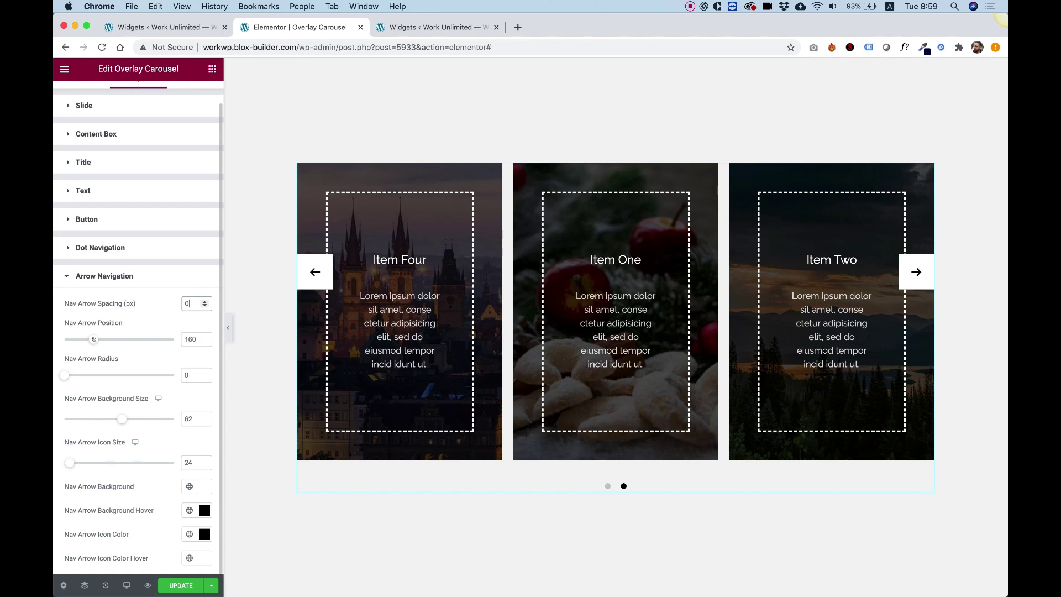
pyautogui.moveTo(93, 338); pyautogui.dragTo(106, 340)
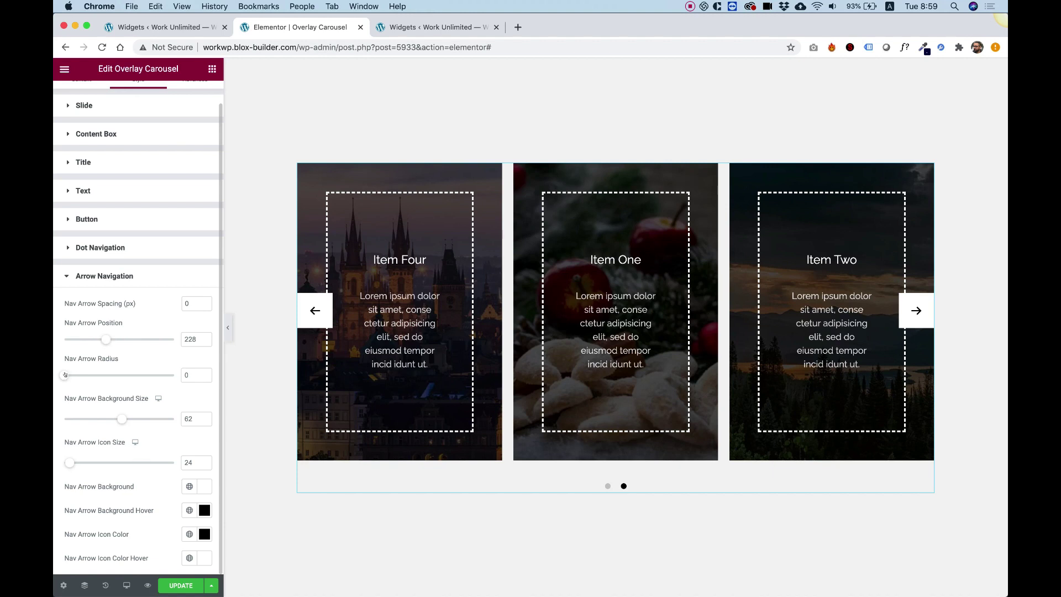
# Give the arrows radius 100, background size 36 and icon size 20.
pyautogui.moveTo(65, 375); pyautogui.dragTo(175, 376)
pyautogui.moveTo(119, 420); pyautogui.dragTo(84, 424)
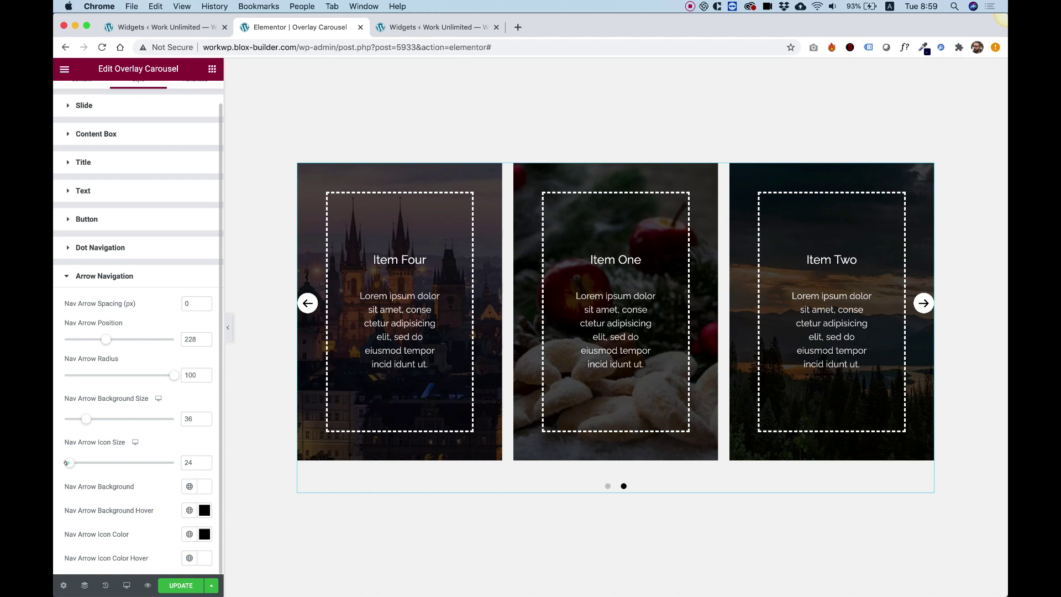
pyautogui.moveTo(67, 463); pyautogui.dragTo(57, 464)
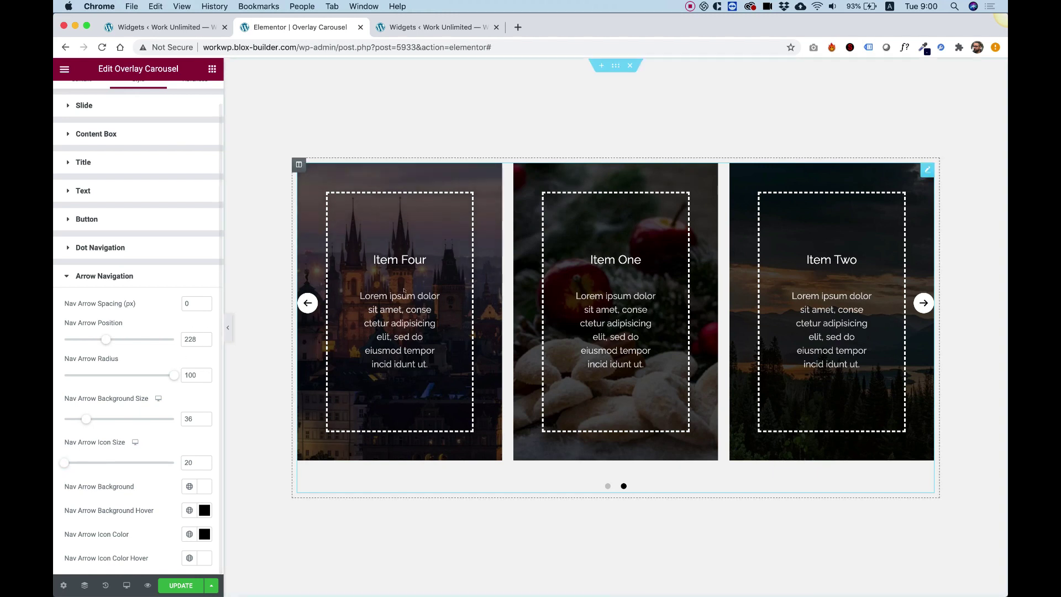
# Set arrow spacing to 36 and arrow position to 240, then advance the carousel to check.
pyautogui.click(190, 303)
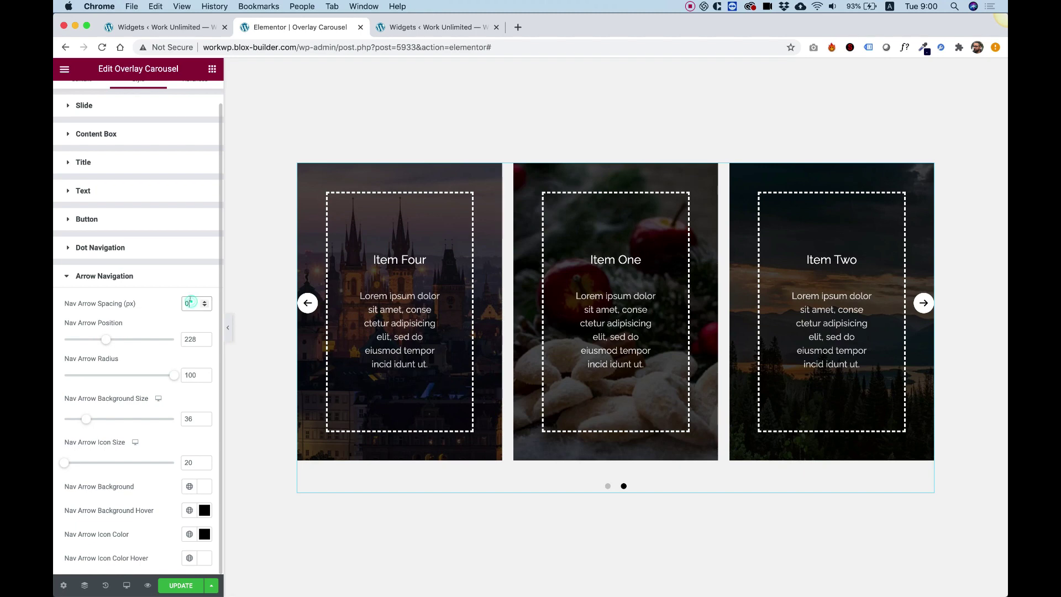
pyautogui.write('10')
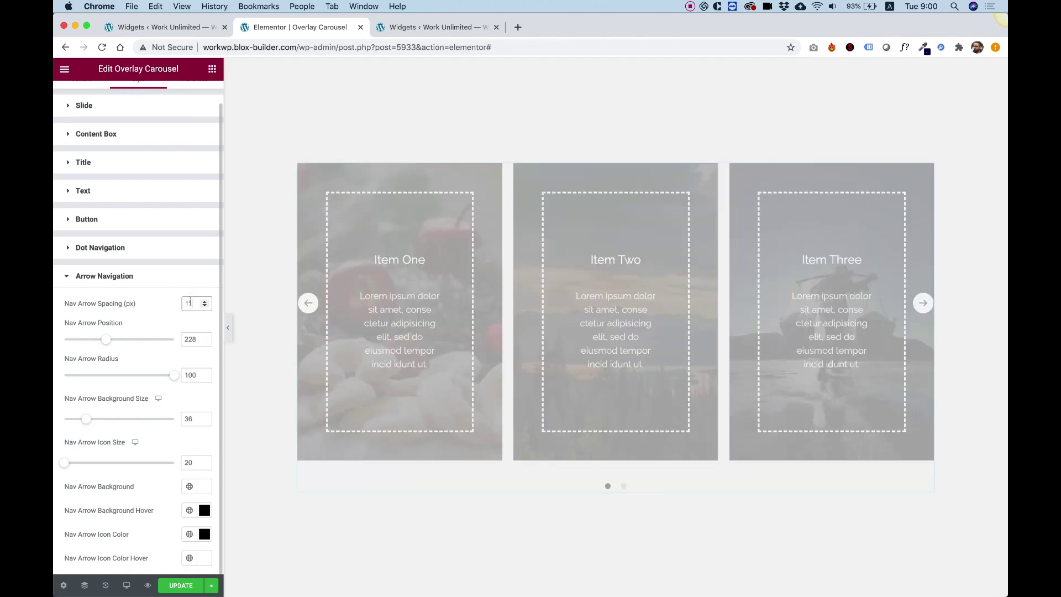
pyautogui.press('BackSpace')
pyautogui.press('BackSpace')
pyautogui.write('28')
pyautogui.press('BackSpace')
pyautogui.press('BackSpace')
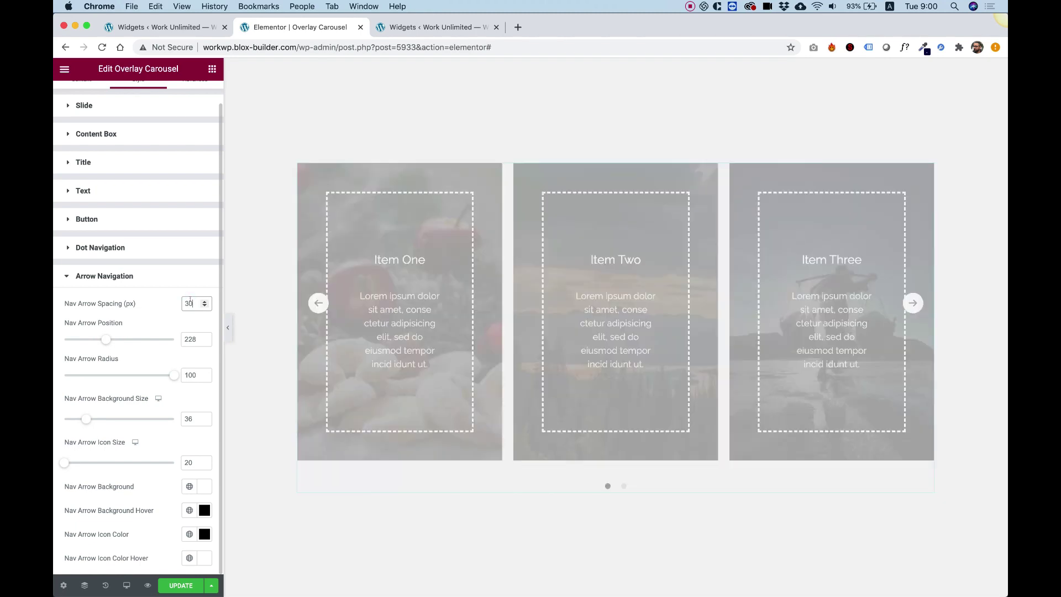
pyautogui.write('38')
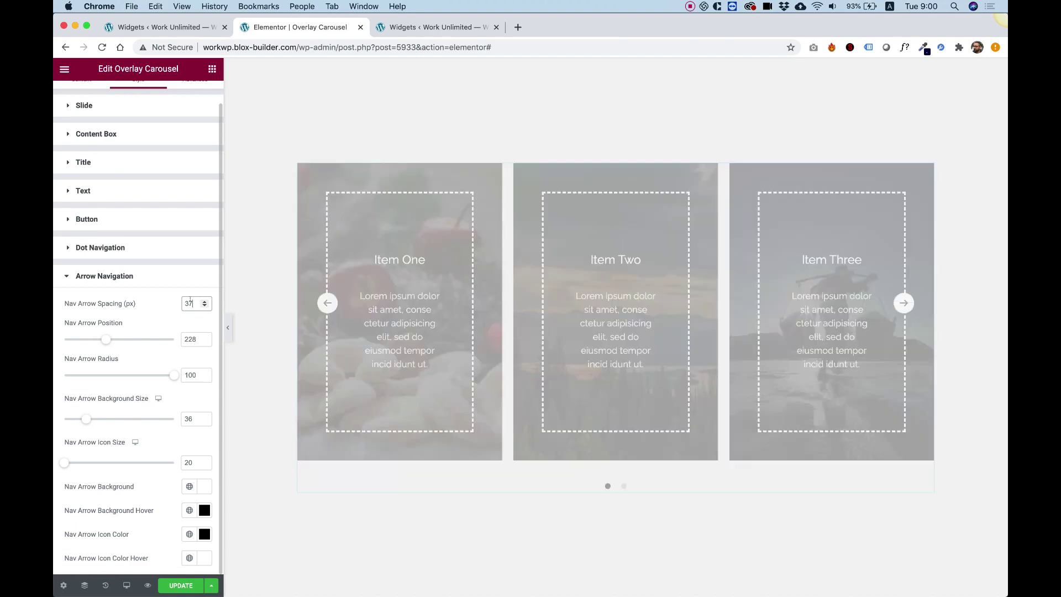
pyautogui.press('BackSpace')
pyautogui.write('6')
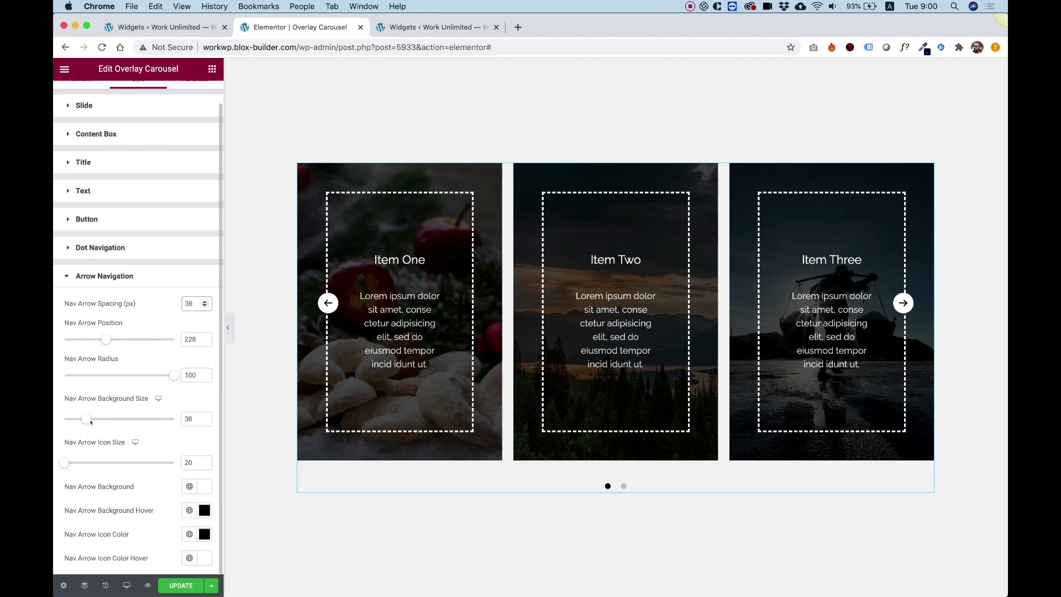
pyautogui.moveTo(103, 339); pyautogui.dragTo(105, 339)
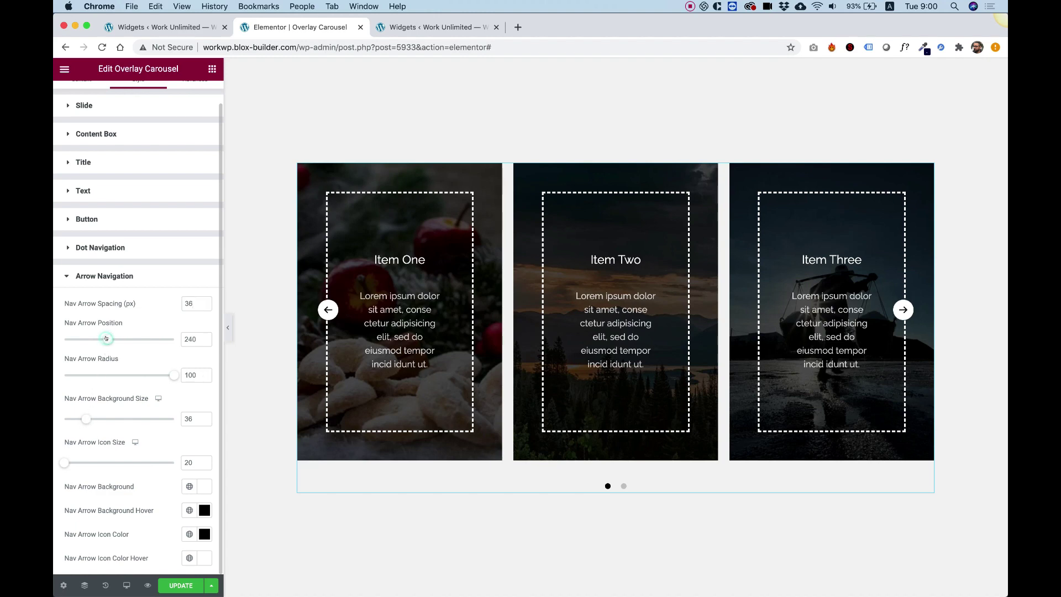
pyautogui.click(327, 310)
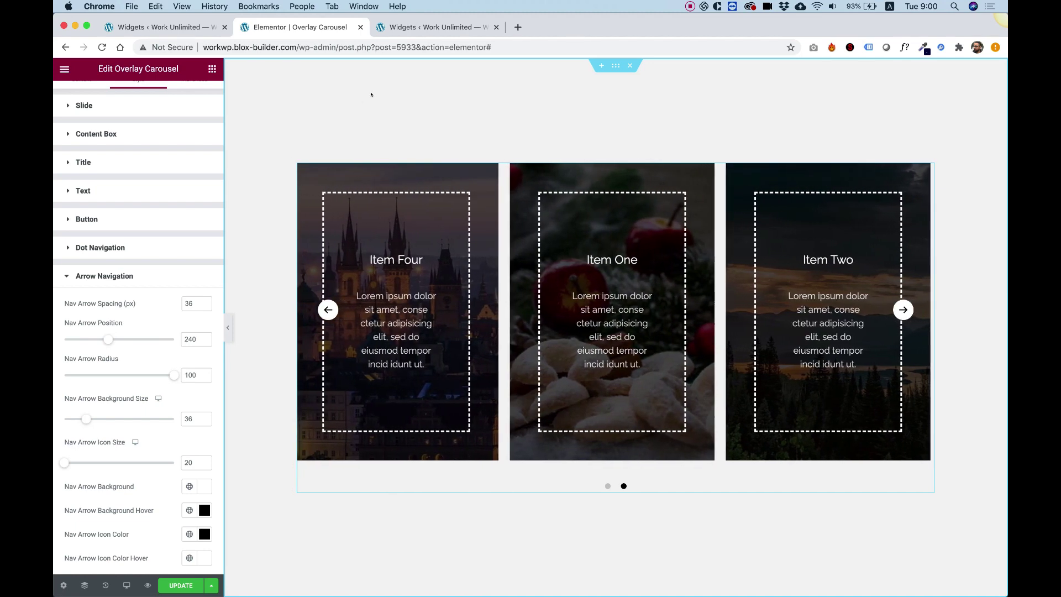
pyautogui.scroll(1, 127, 530)
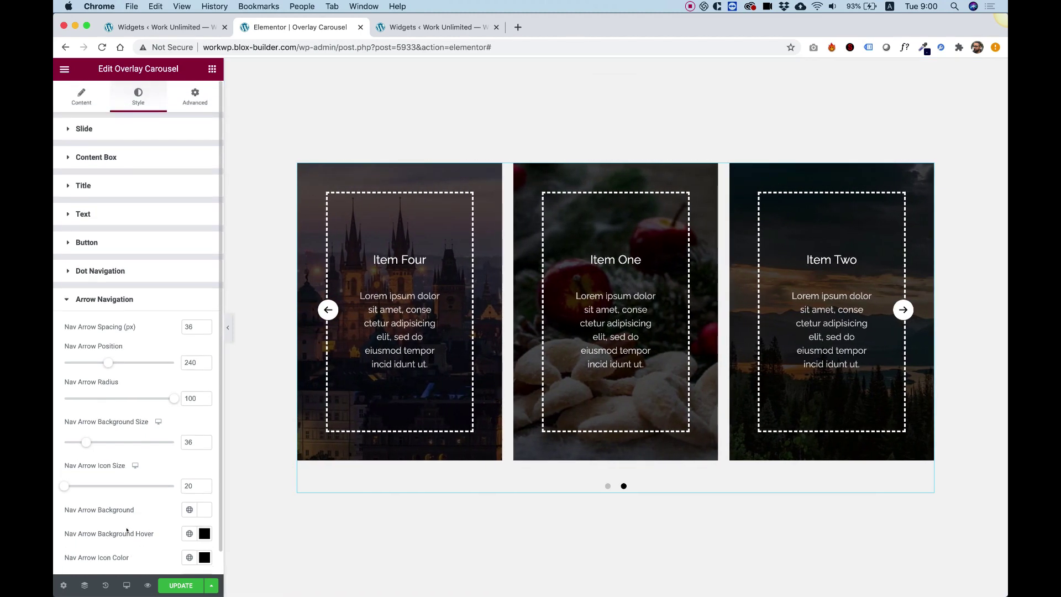